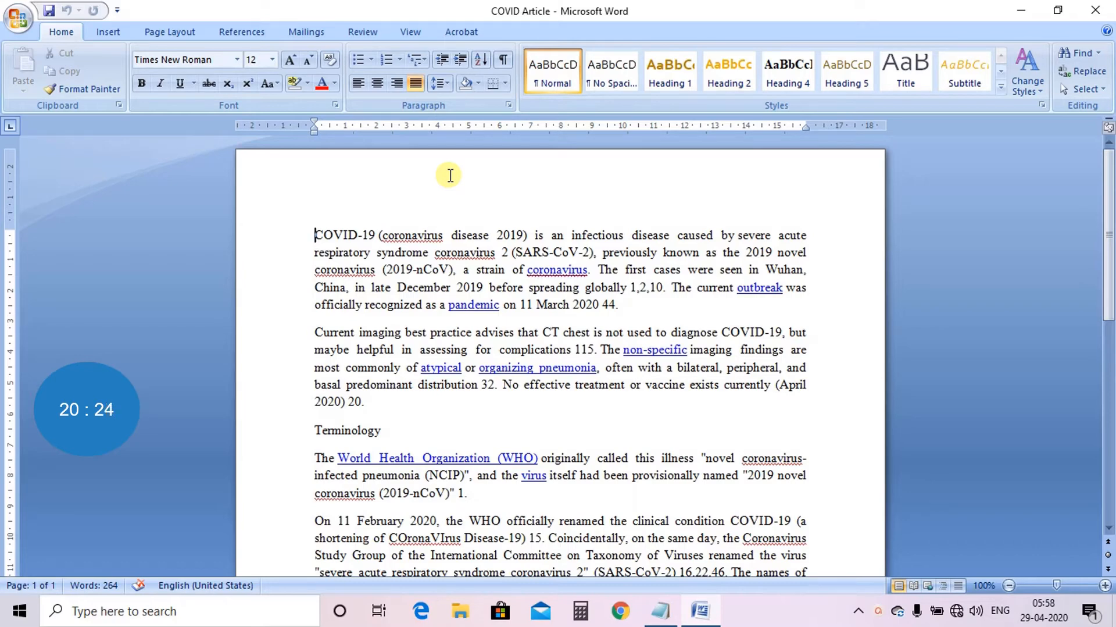
# Review the page setup choices for margins, orientation, paper size, columns and breaks.
pyautogui.click(179, 32)
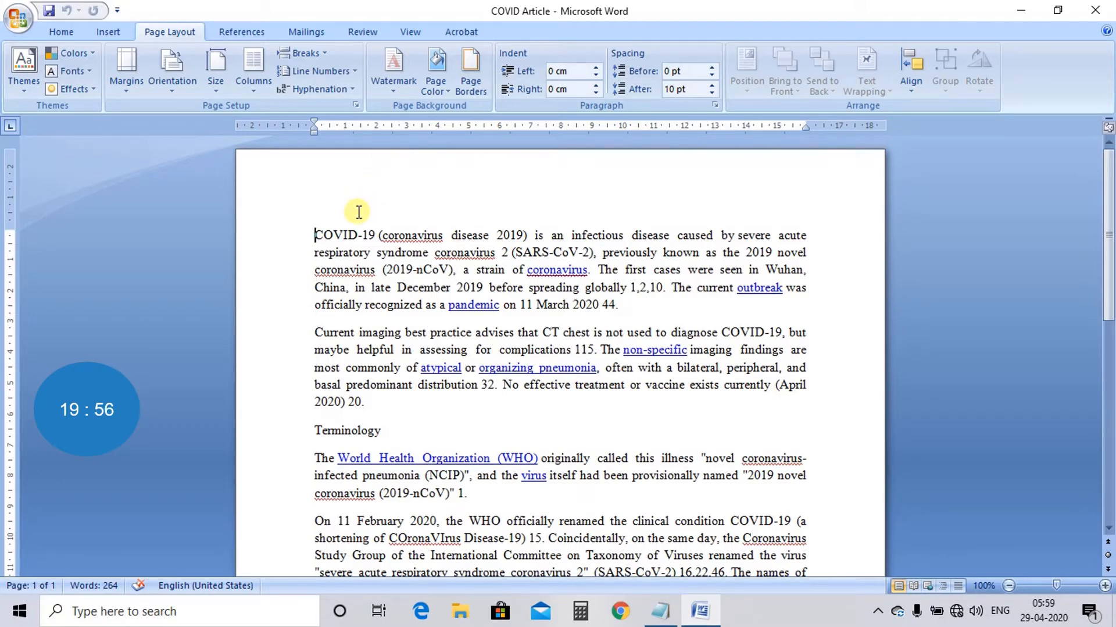
pyautogui.click(129, 82)
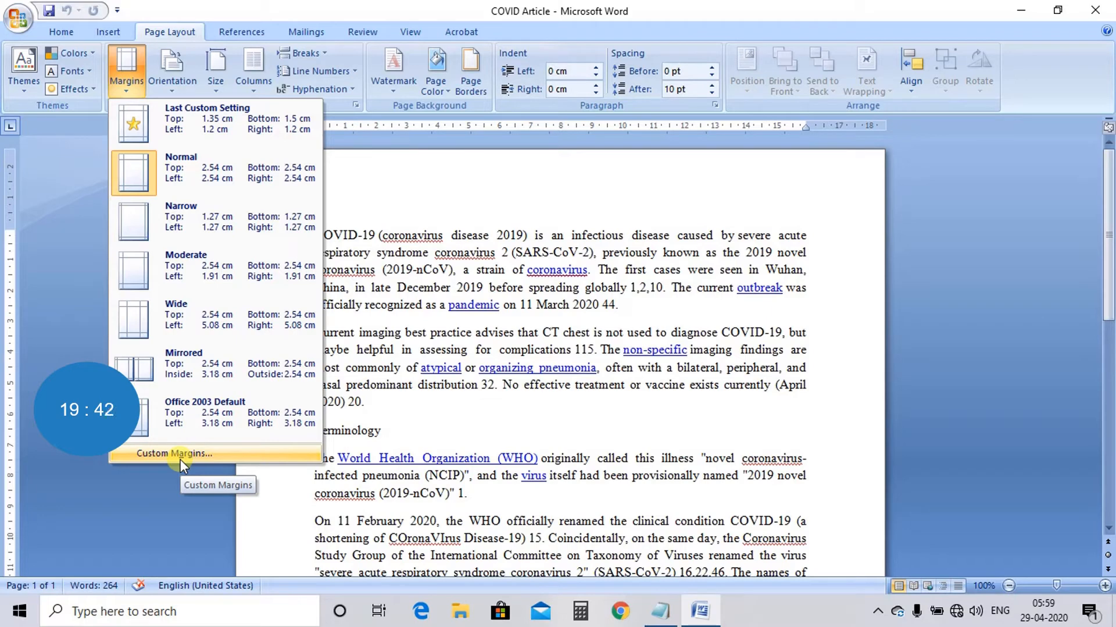
pyautogui.click(177, 59)
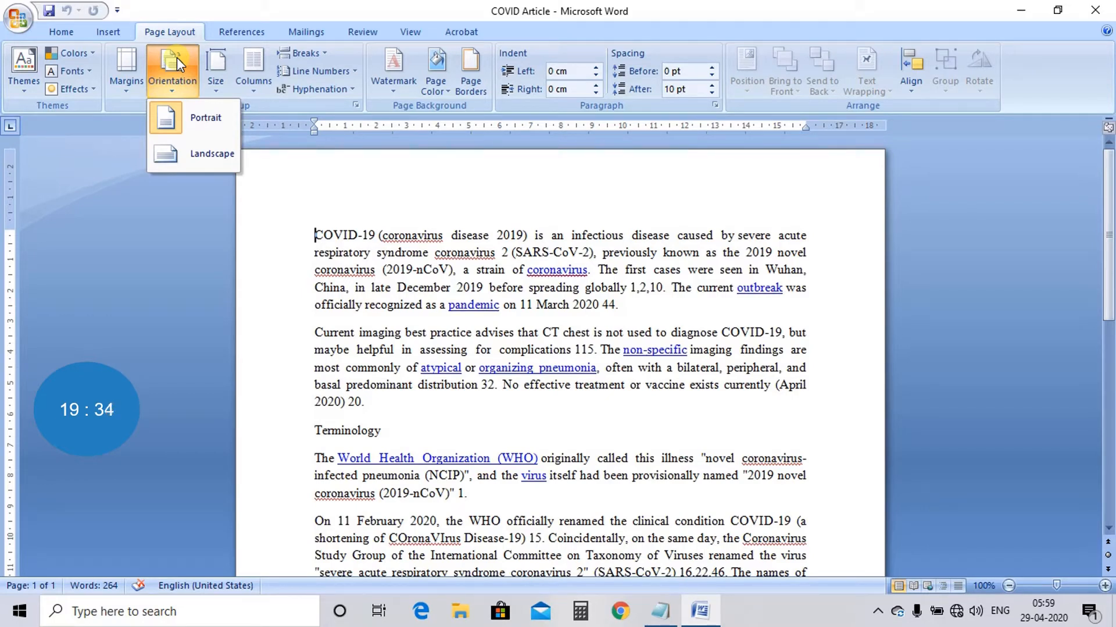
pyautogui.click(221, 85)
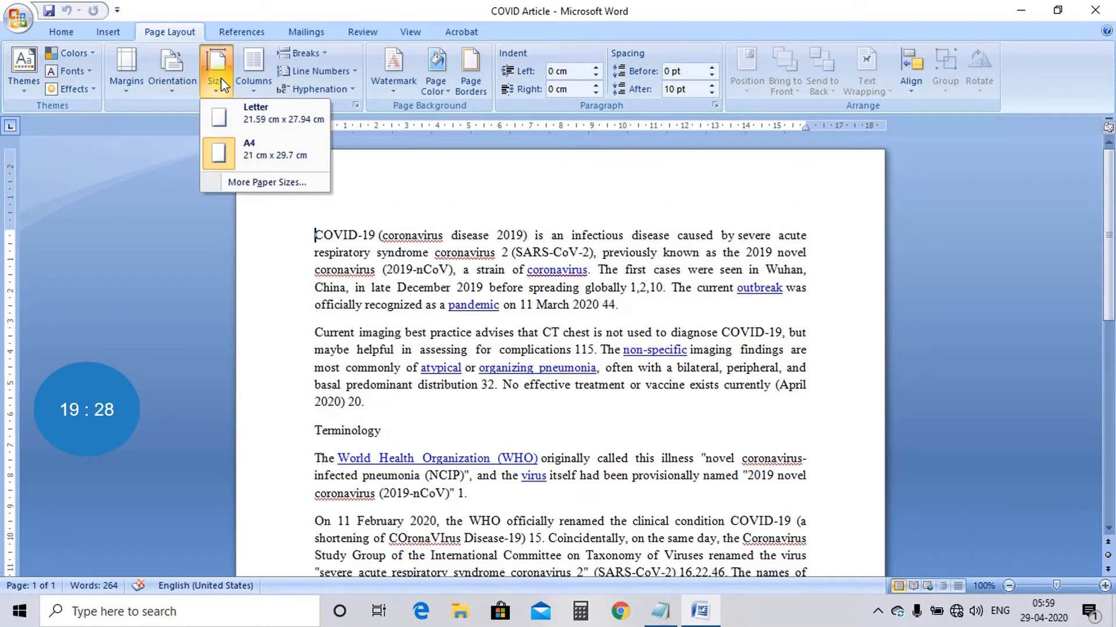
pyautogui.click(250, 95)
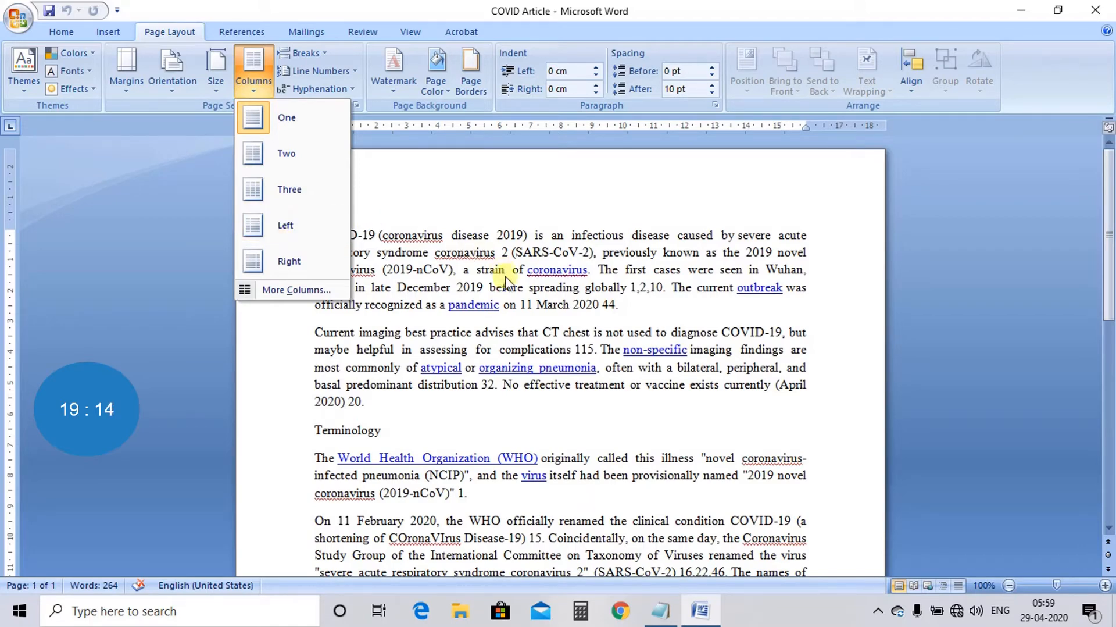
pyautogui.click(323, 55)
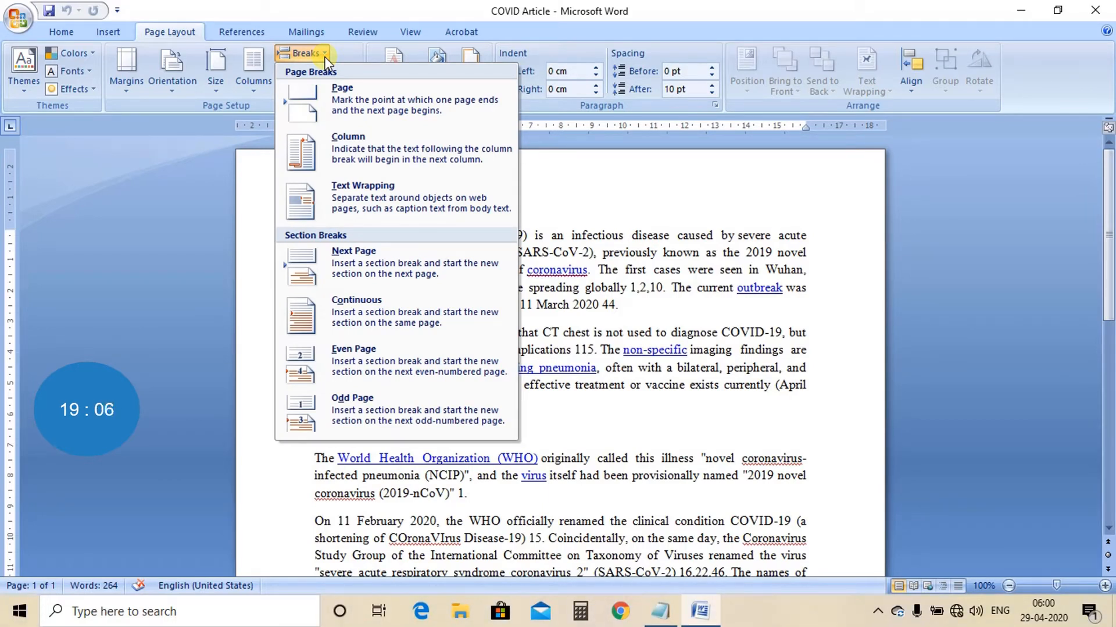
pyautogui.click(324, 54)
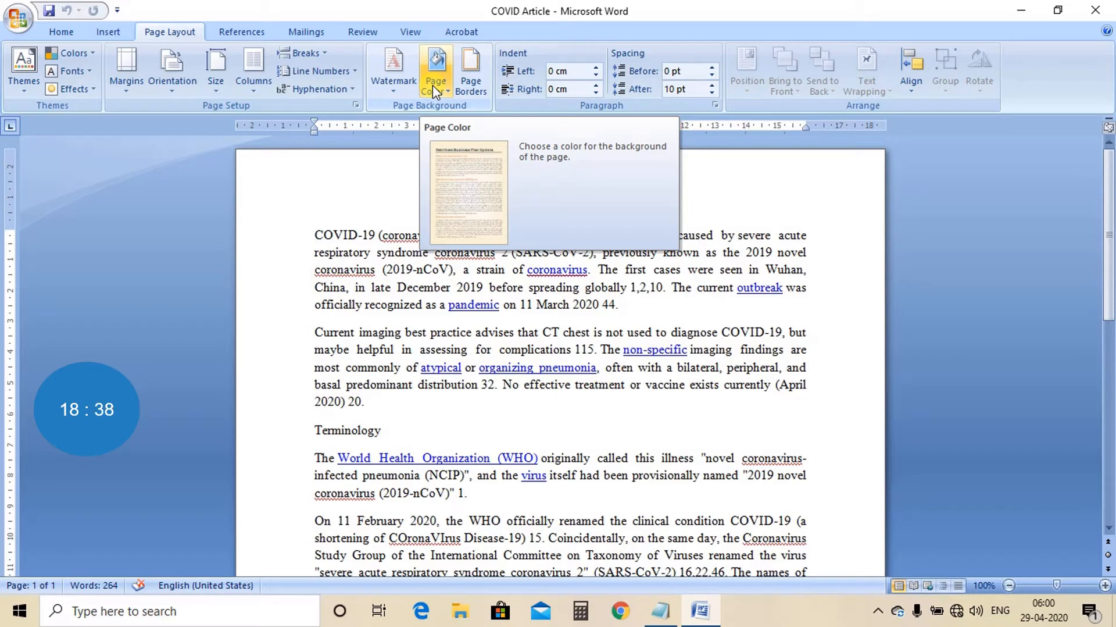
# Change the font color of the article's first paragraph to the darkest rose theme color.
pyautogui.click(314, 234)
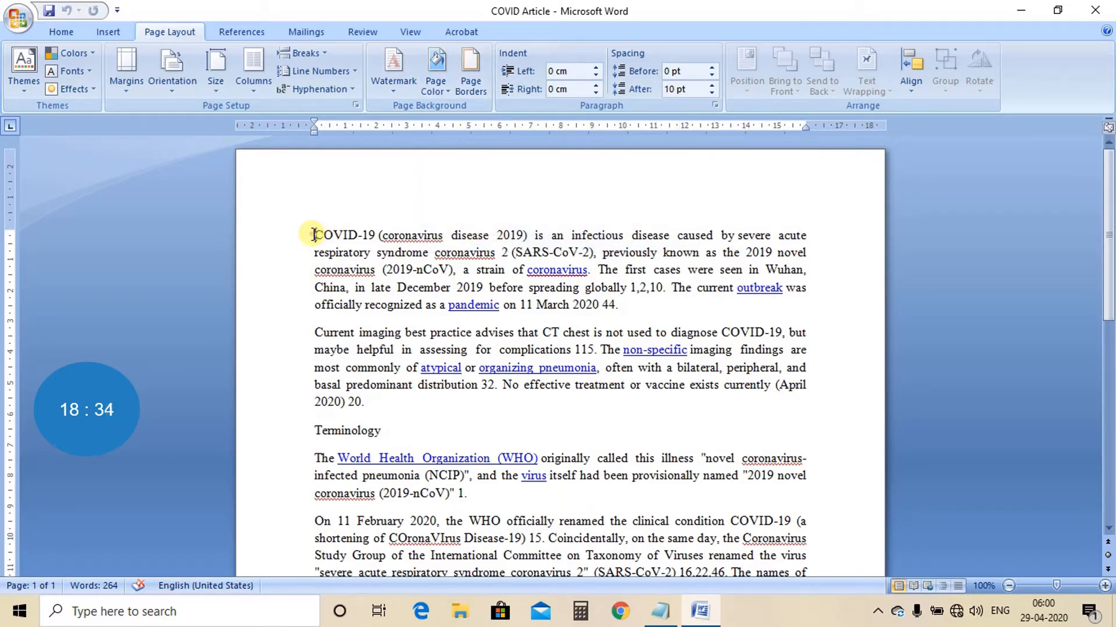
pyautogui.moveTo(313, 234); pyautogui.dragTo(619, 306)
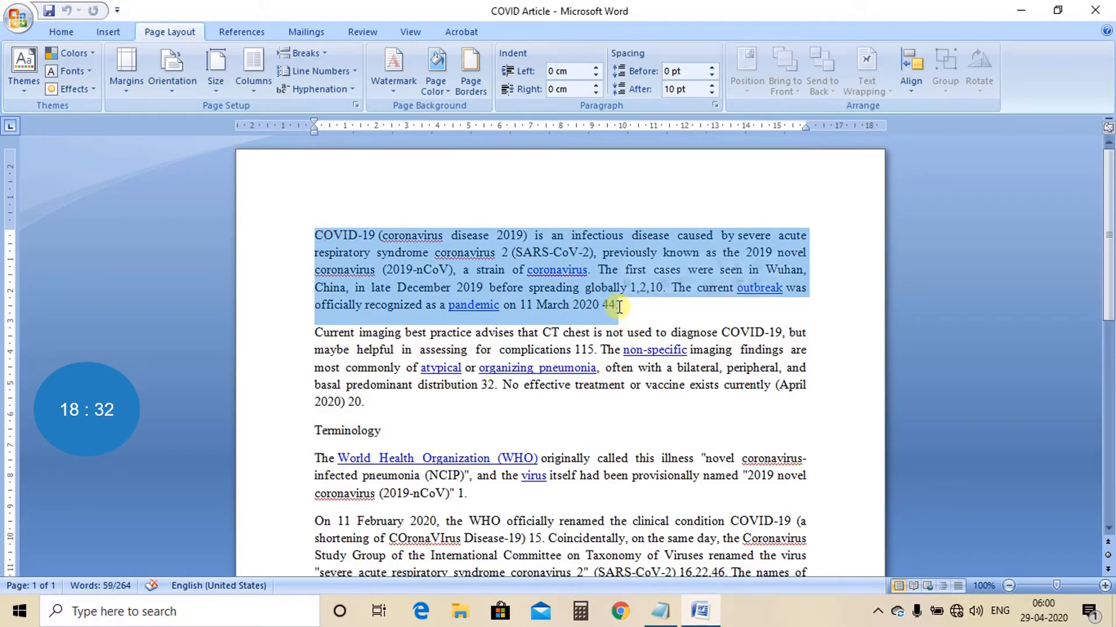
pyautogui.click(61, 34)
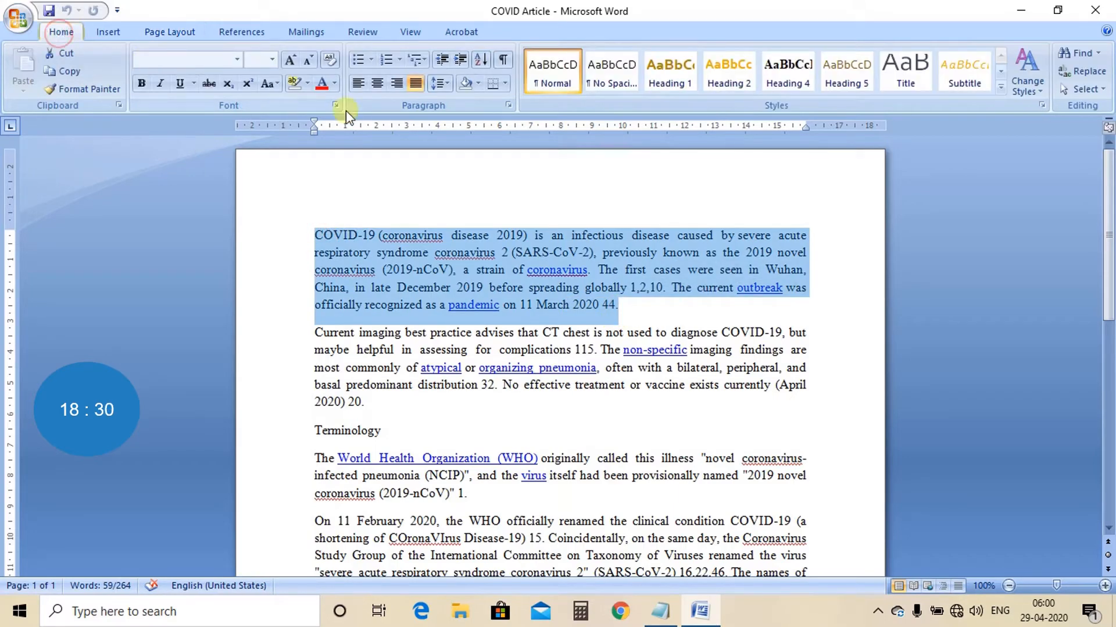
pyautogui.click(335, 84)
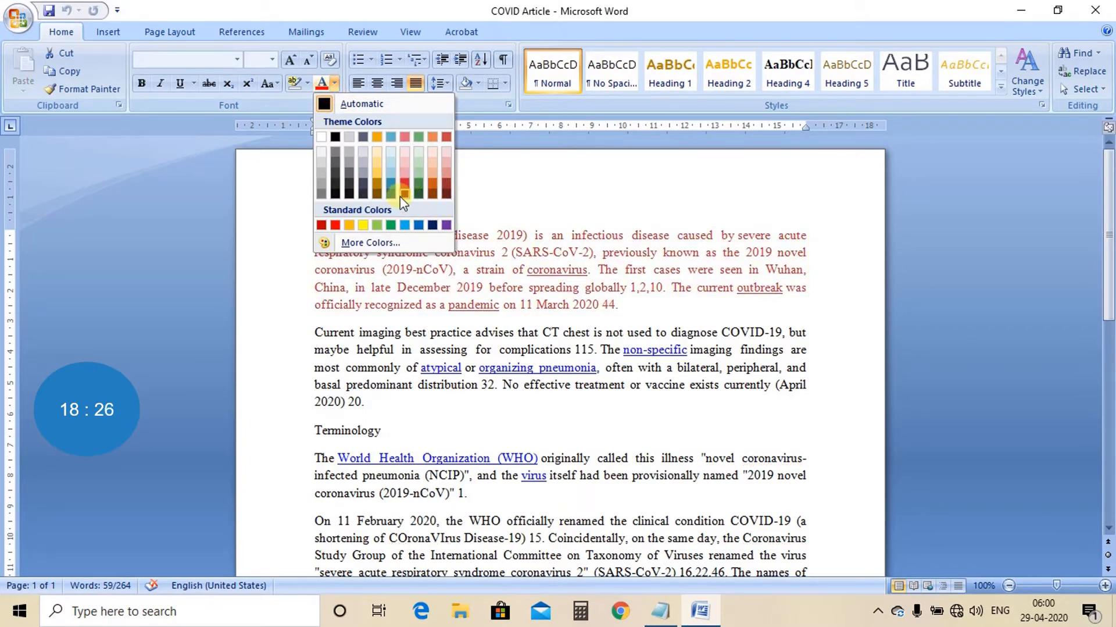
pyautogui.press('Escape')
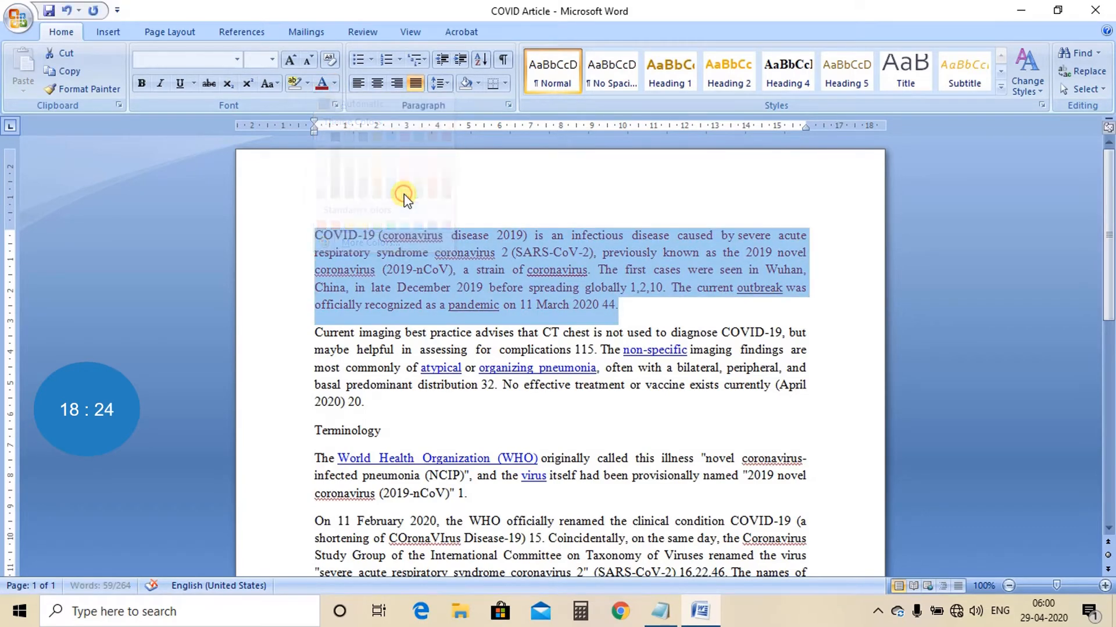
pyautogui.click(464, 338)
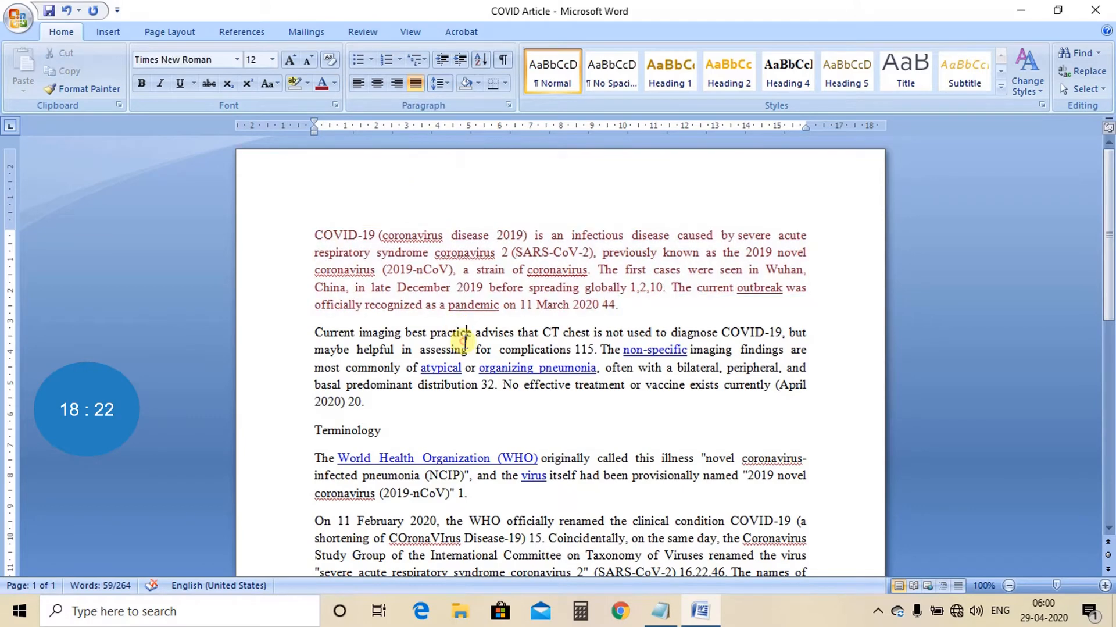
# Highlight the article's first paragraph in yellow.
pyautogui.moveTo(314, 235); pyautogui.dragTo(619, 306)
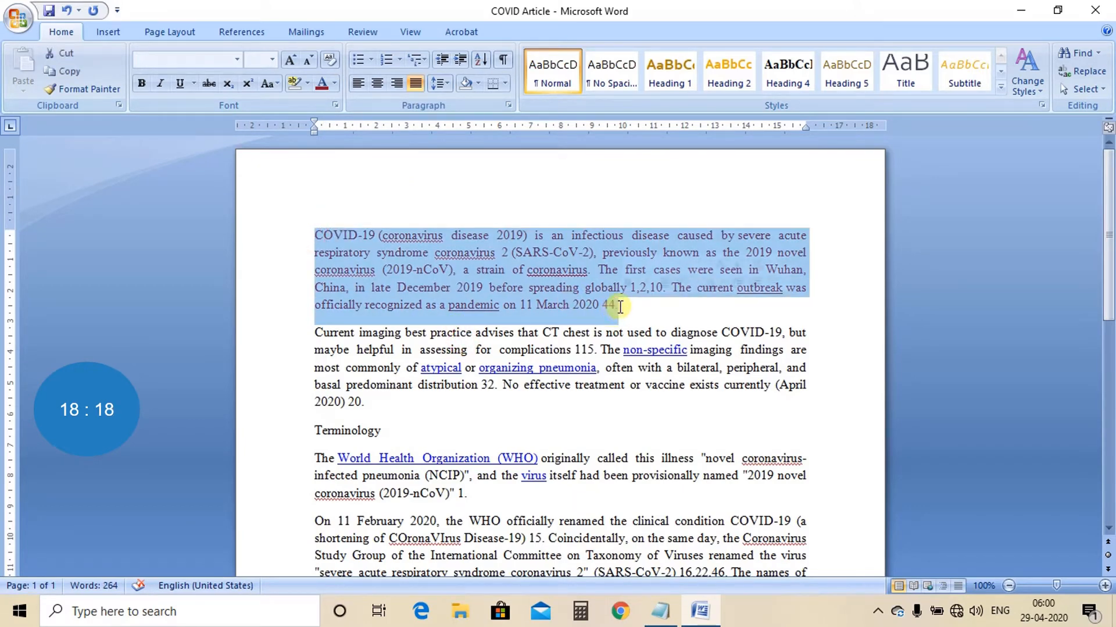
pyautogui.click(308, 83)
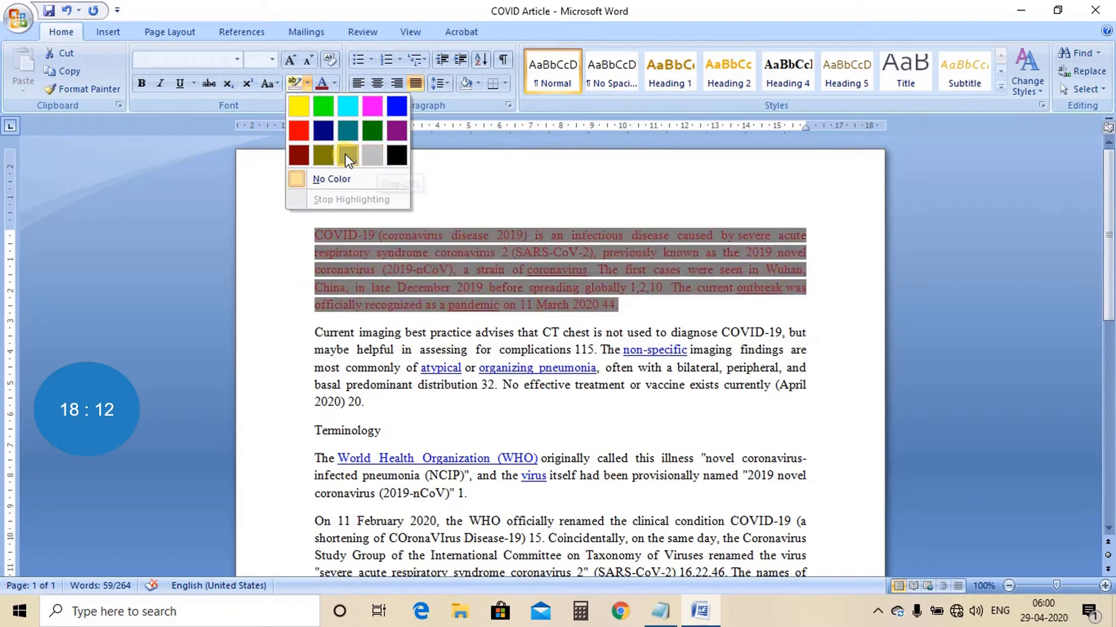
pyautogui.click(297, 106)
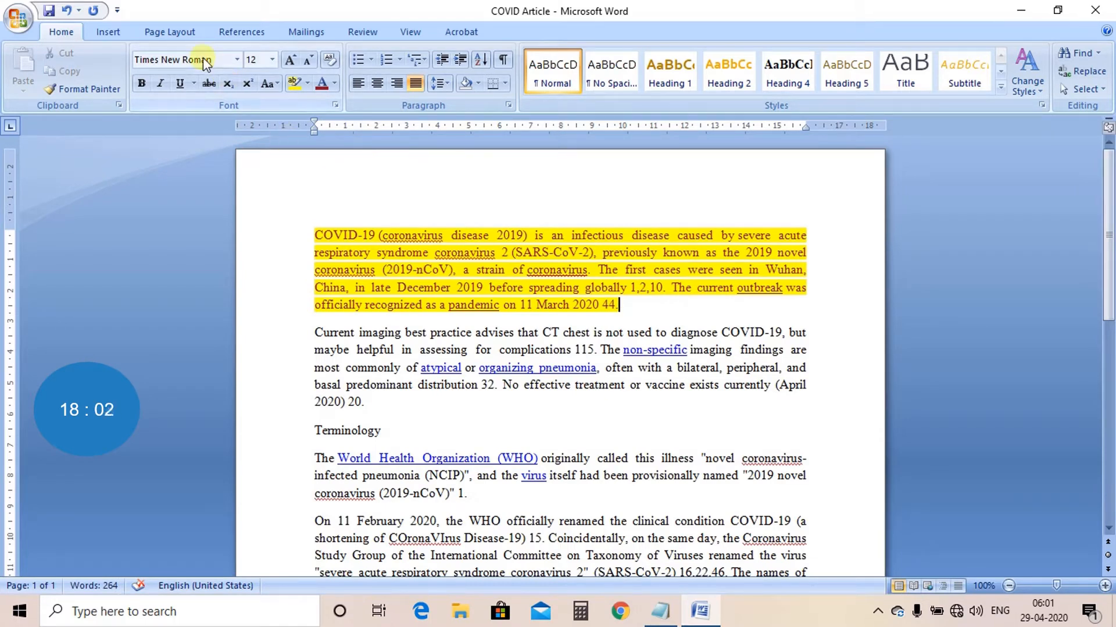
# Set the page color to Rose, Accent 3, Lighter 40% and check it down the whole page.
pyautogui.click(185, 36)
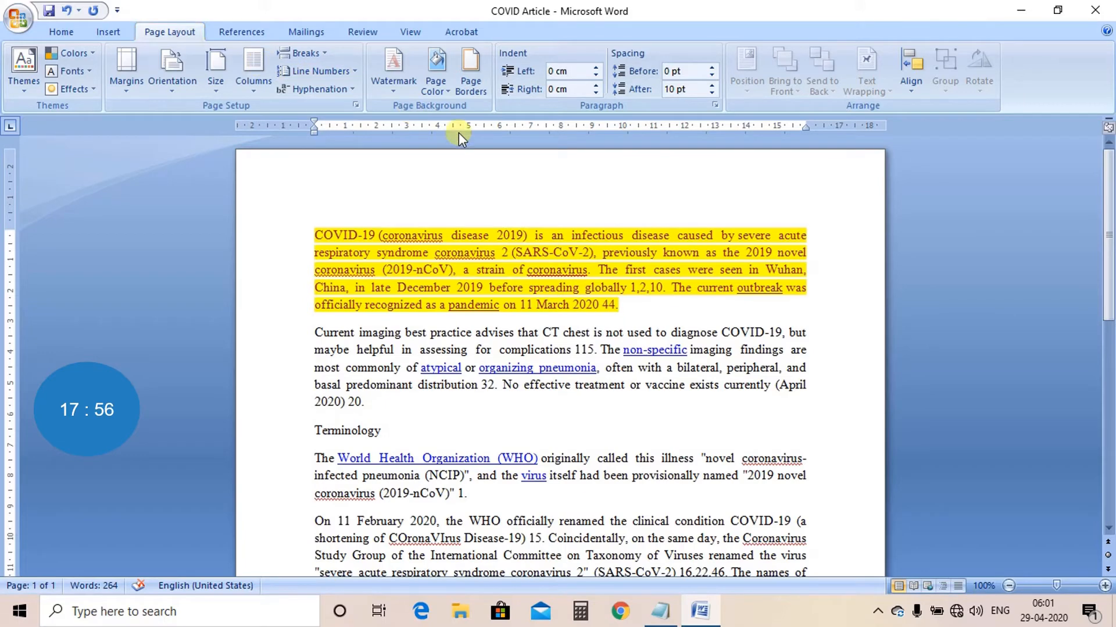
pyautogui.click(447, 95)
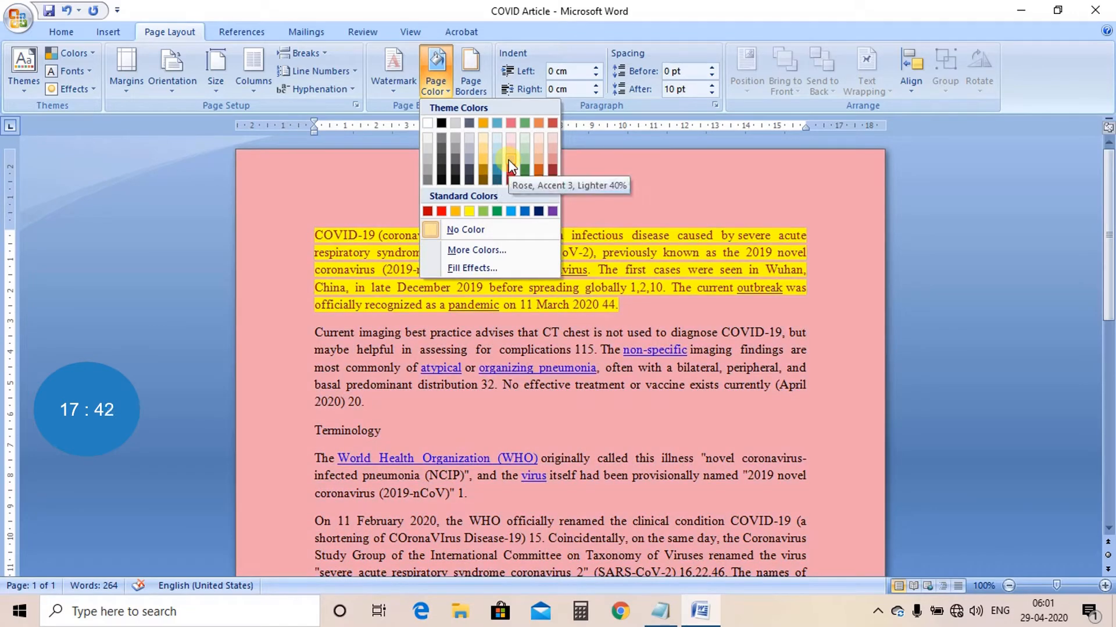
pyautogui.click(510, 163)
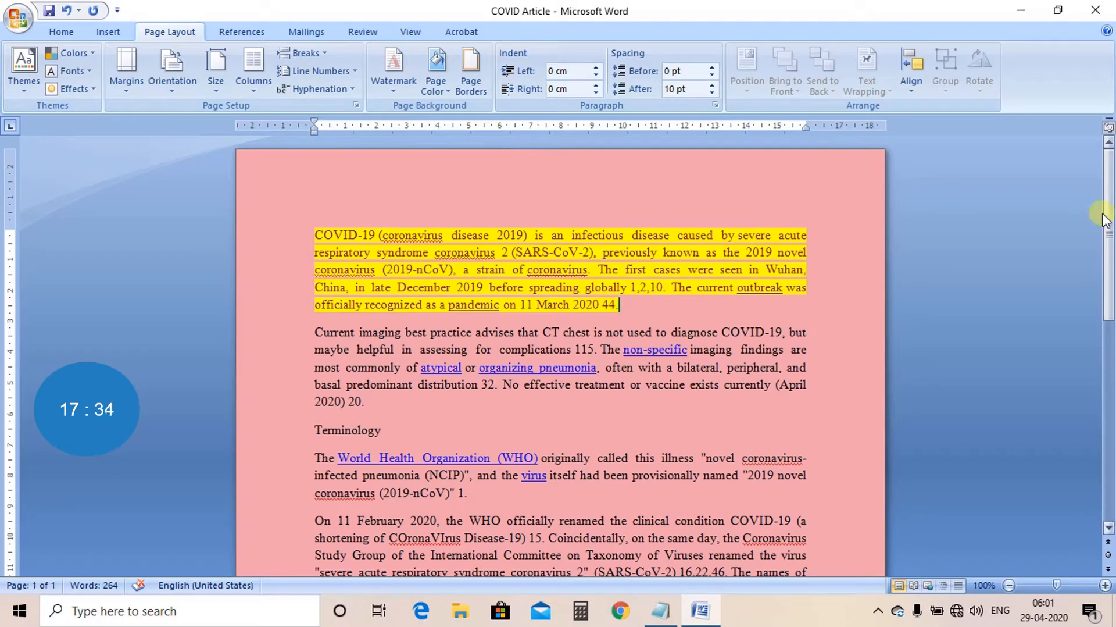
pyautogui.scroll(-1, 1111, 247)
pyautogui.scroll(-4, 1110, 247)
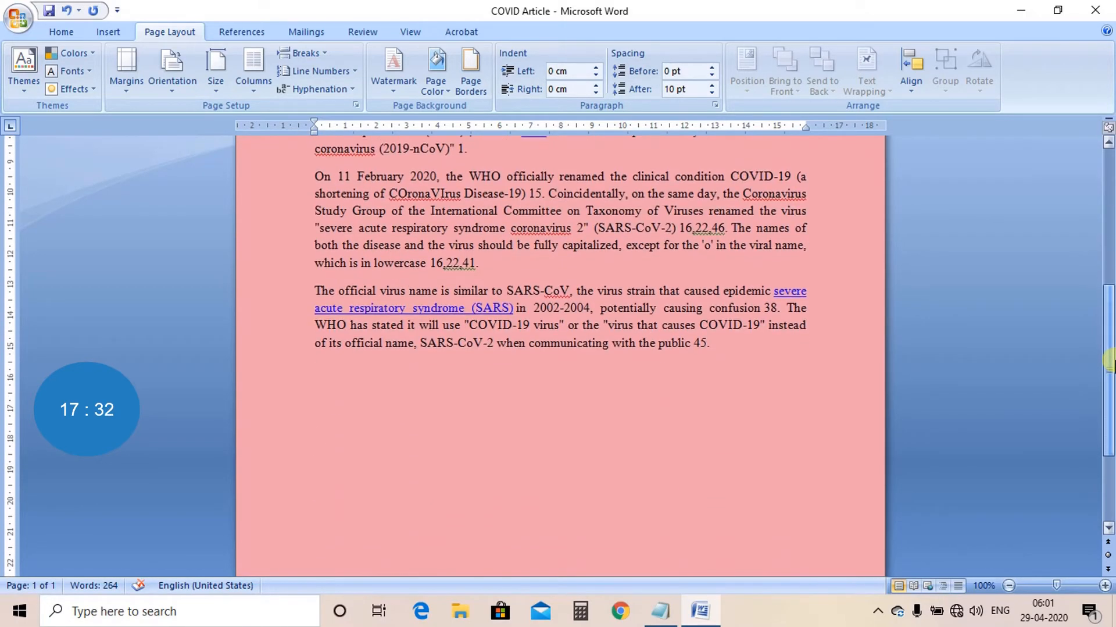
pyautogui.moveTo(1110, 379); pyautogui.dragTo(1109, 263)
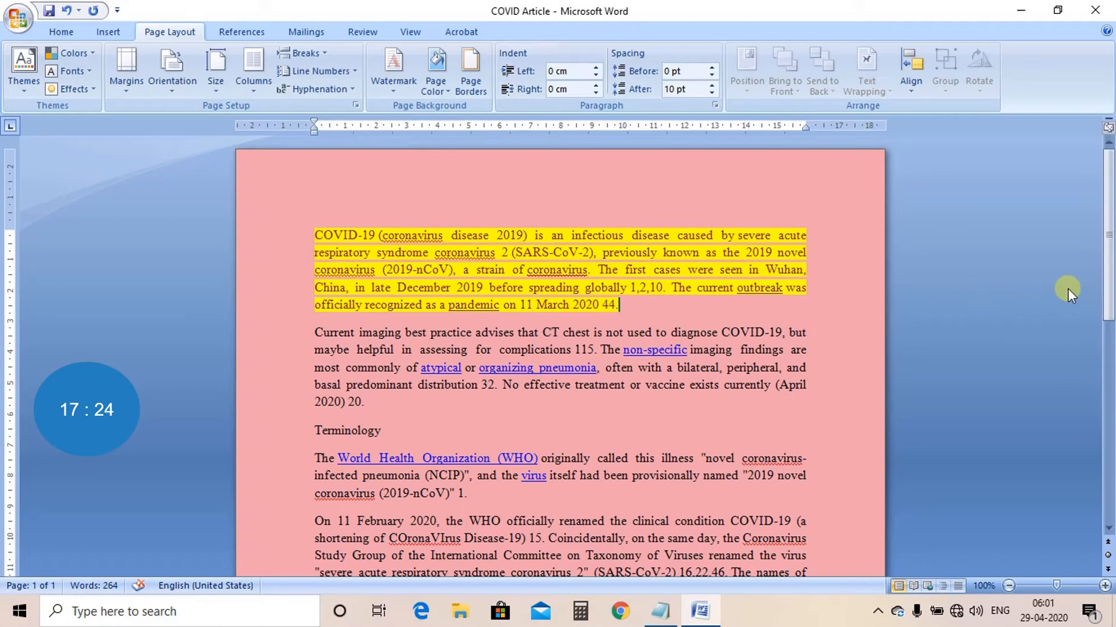
pyautogui.moveTo(1109, 286); pyautogui.dragTo(1110, 384)
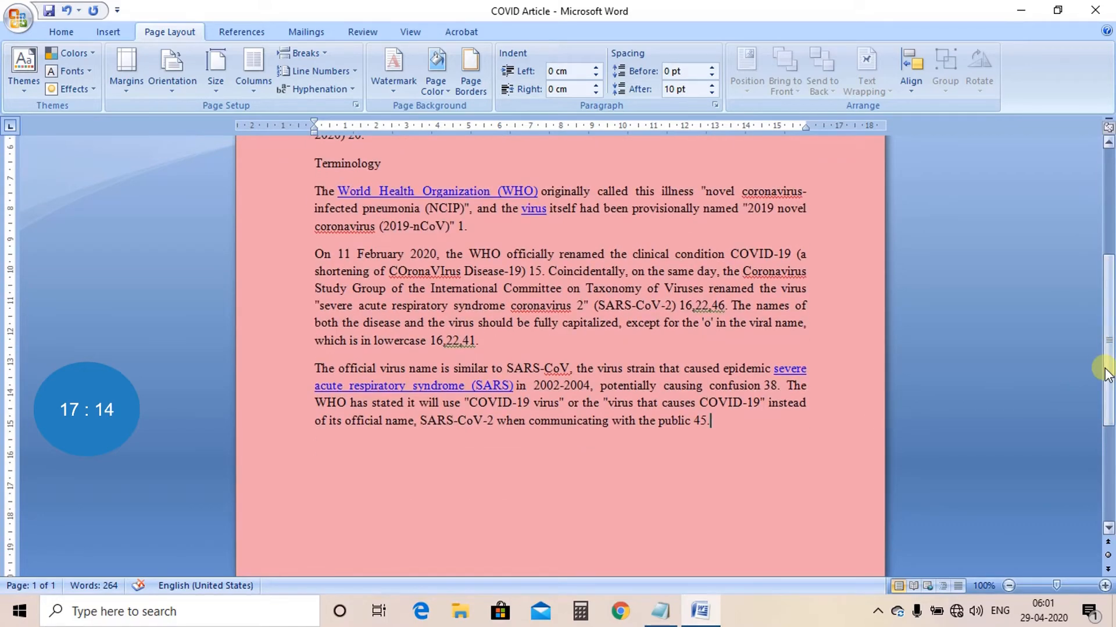
pyautogui.moveTo(1109, 366); pyautogui.dragTo(1104, 490)
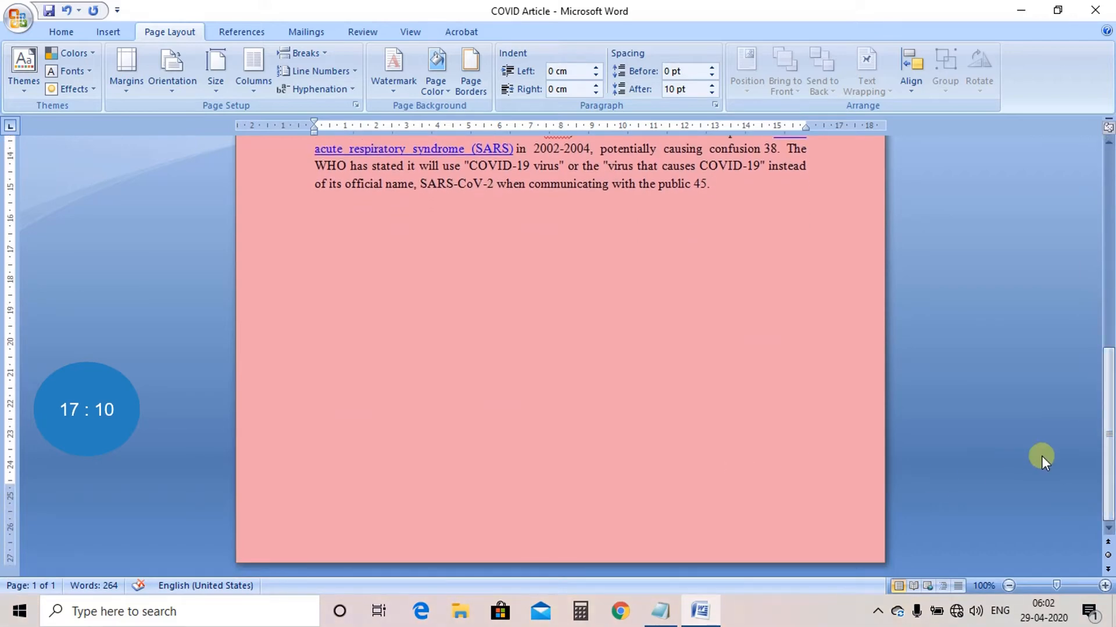
pyautogui.moveTo(1108, 464); pyautogui.dragTo(1108, 265)
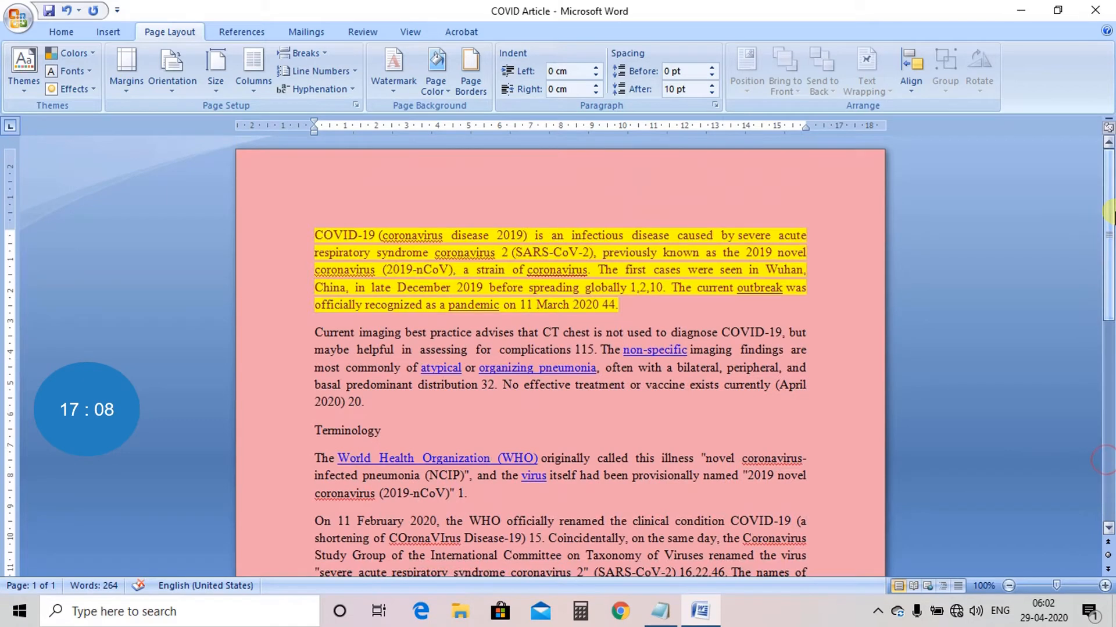
# Open the Borders and Shading settings and review the paragraph border, page border and shading options.
pyautogui.click(468, 87)
pyautogui.click(382, 157)
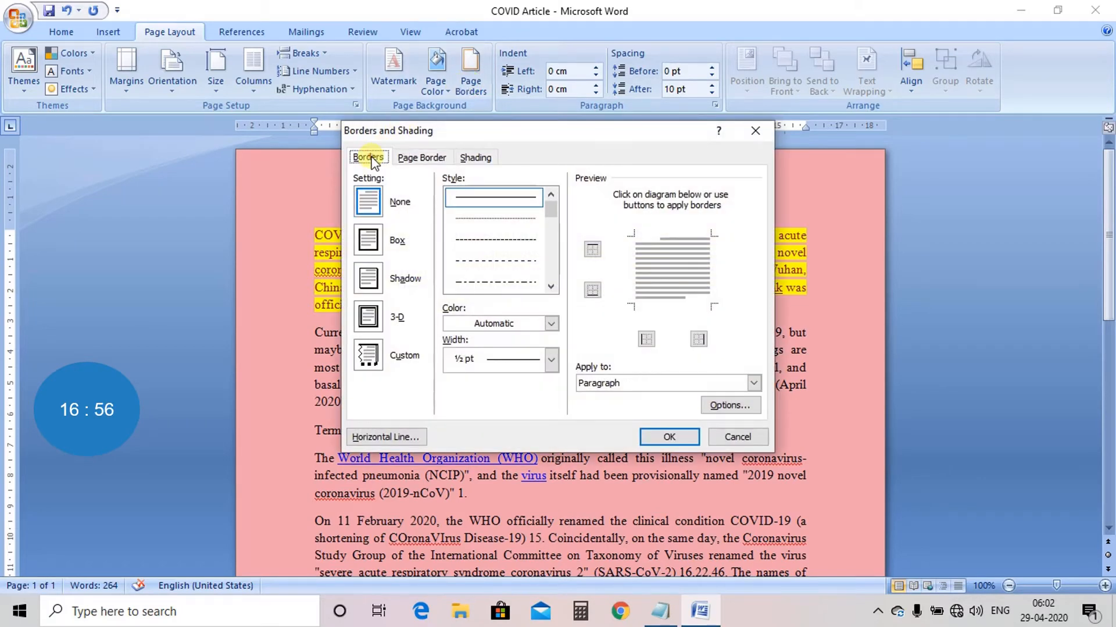
pyautogui.click(423, 158)
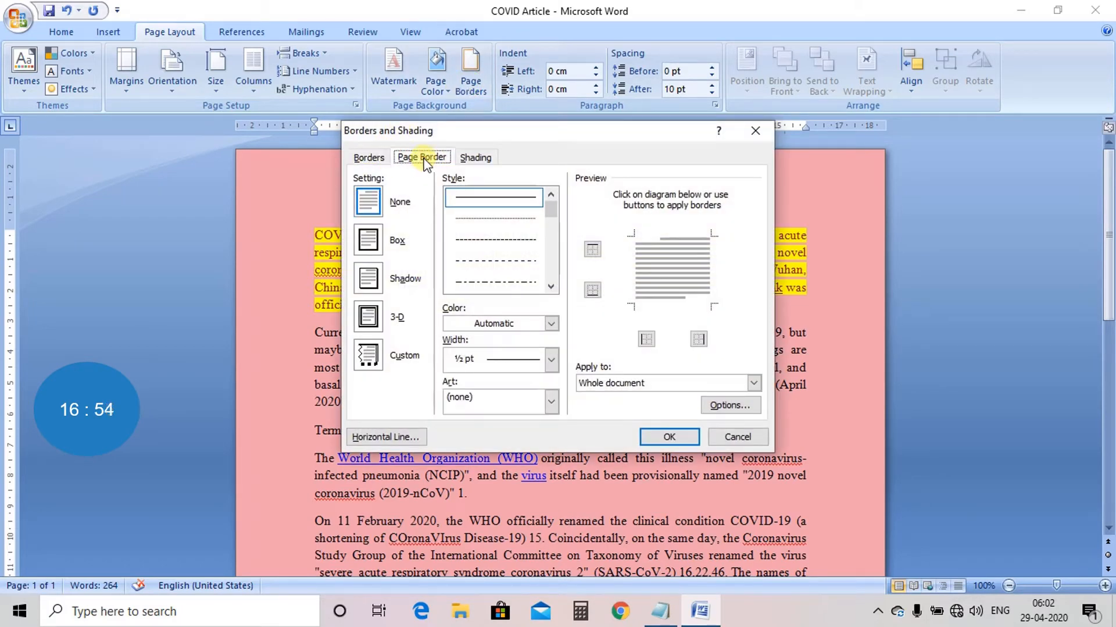
pyautogui.click(474, 157)
pyautogui.click(378, 158)
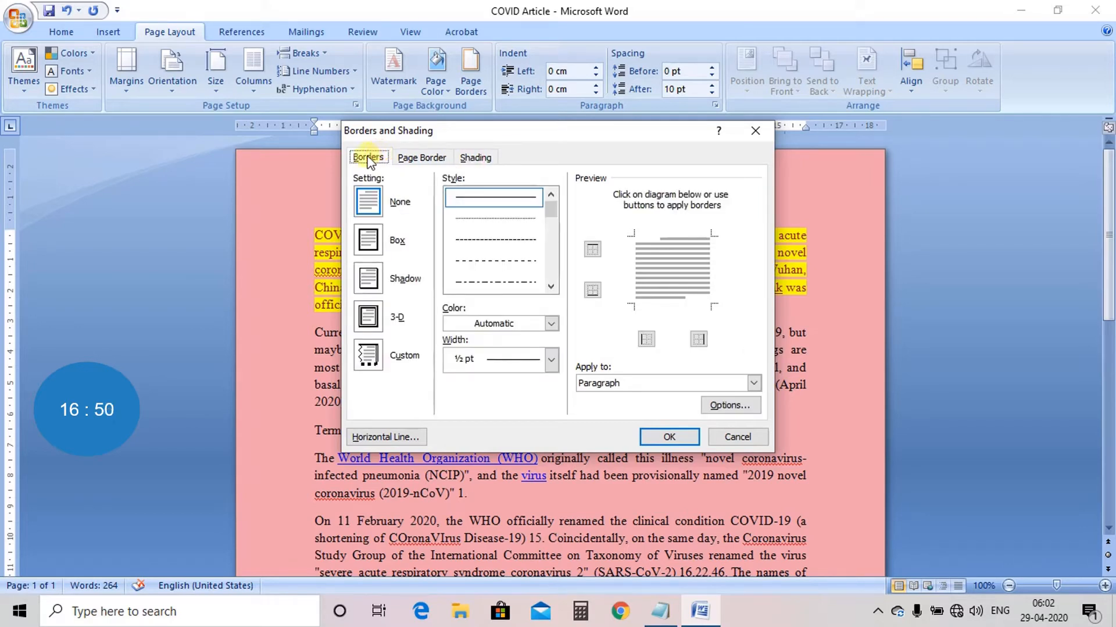
# Choose a Box border for the paragraph with a 3 pt multi-line style.
pyautogui.click(373, 202)
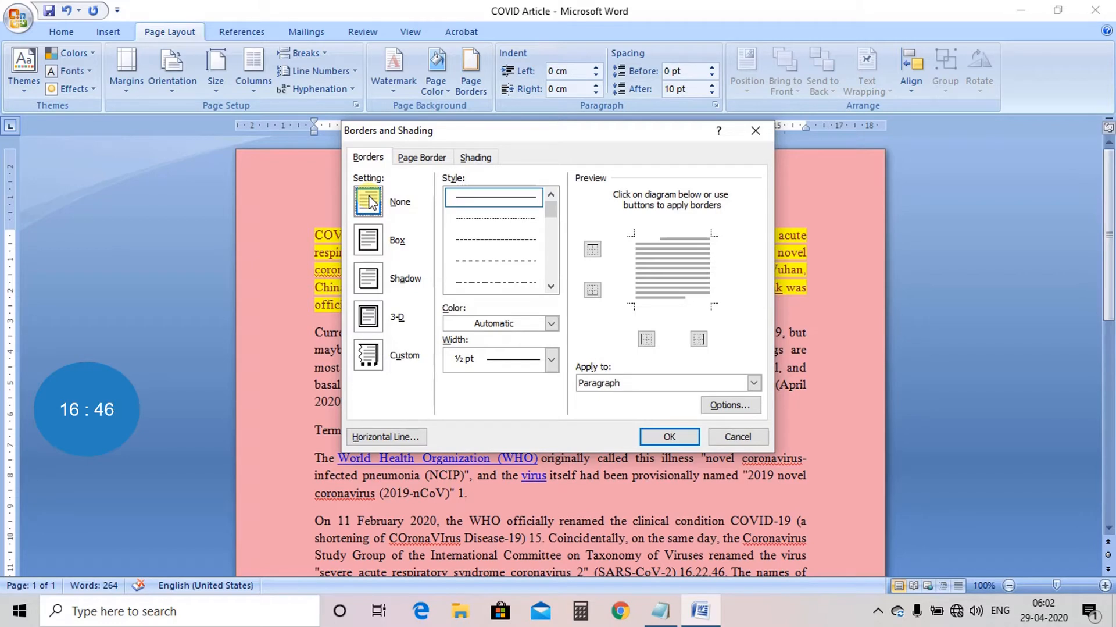
pyautogui.click(375, 239)
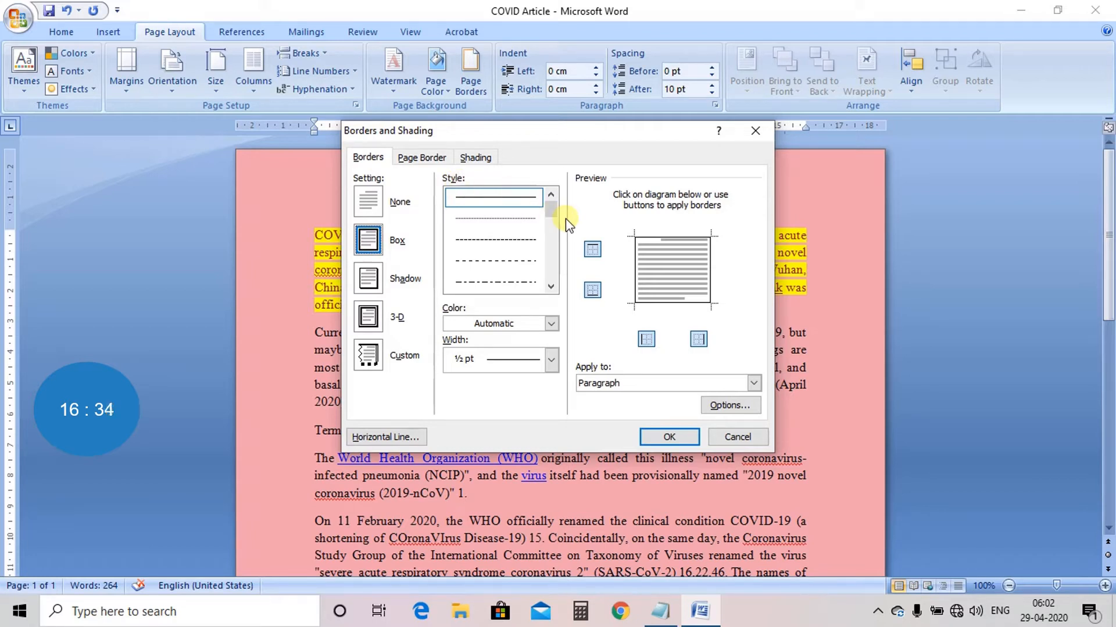
pyautogui.click(550, 286)
pyautogui.click(551, 286)
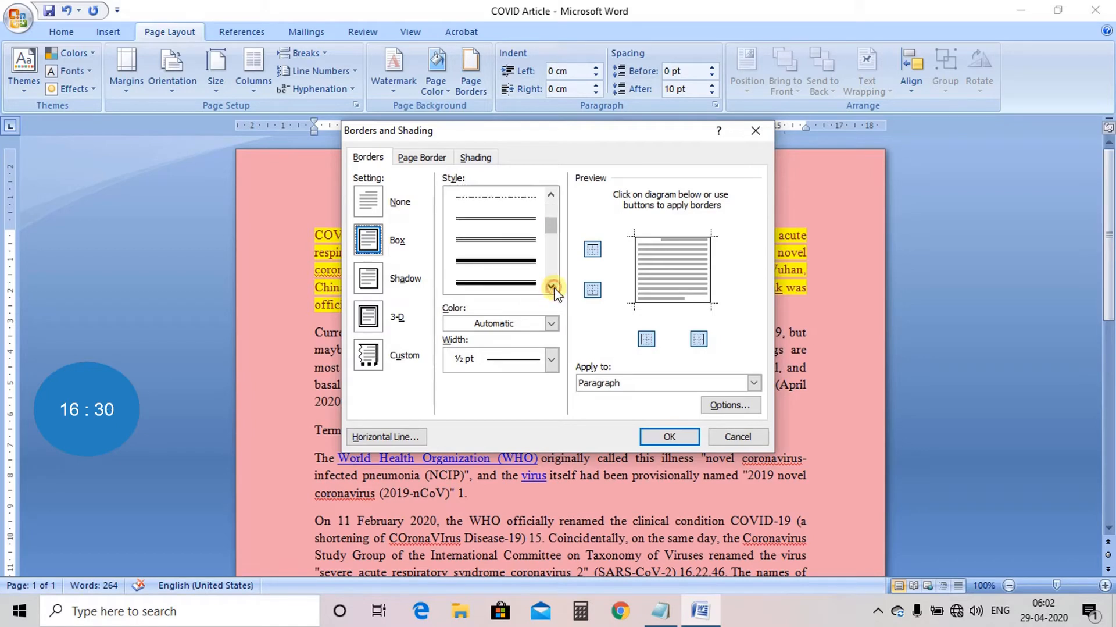
pyautogui.moveTo(554, 236)
pyautogui.mouseDown()
pyautogui.moveTo(556, 268)
pyautogui.moveTo(554, 248)
pyautogui.mouseUp()
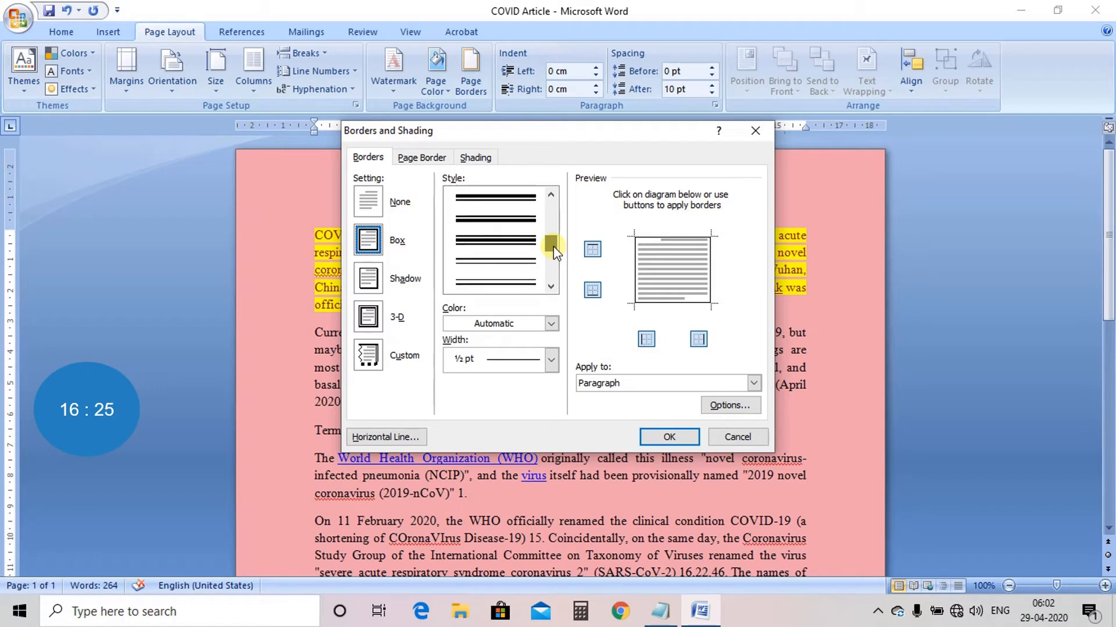
pyautogui.click(511, 219)
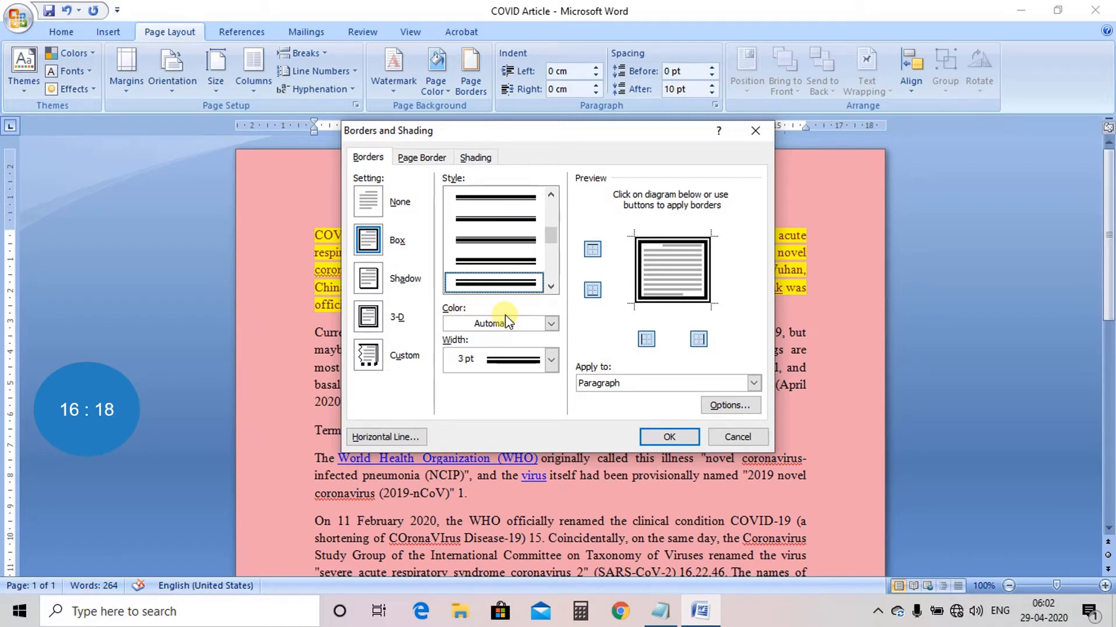
# Set the paragraph border's color to dark blue and its width to 2 ¼ pt.
pyautogui.click(550, 325)
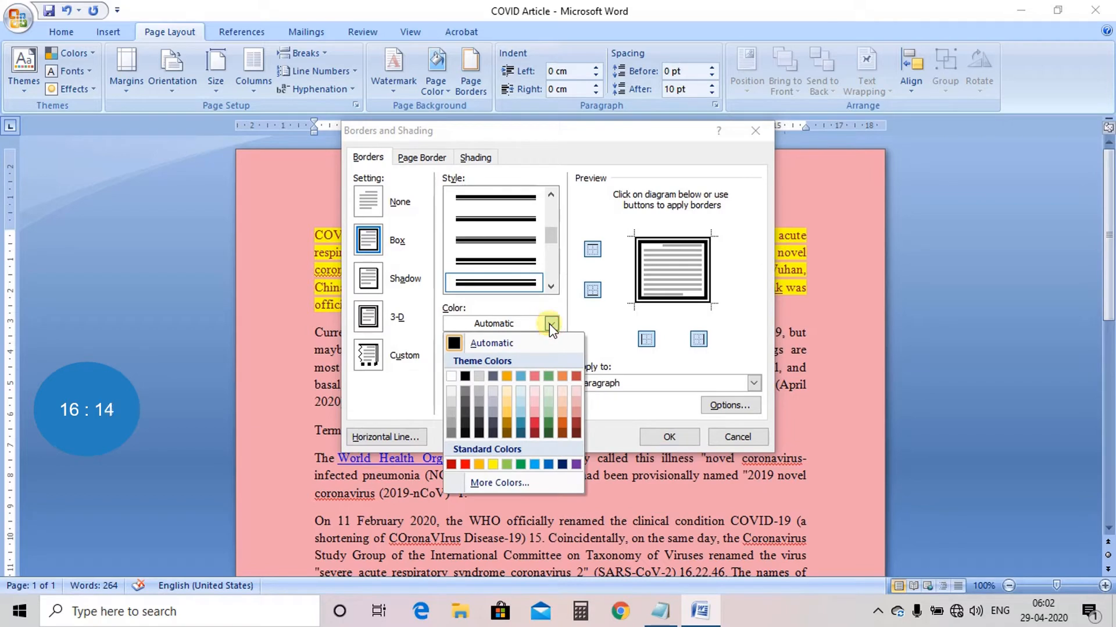
pyautogui.click(561, 464)
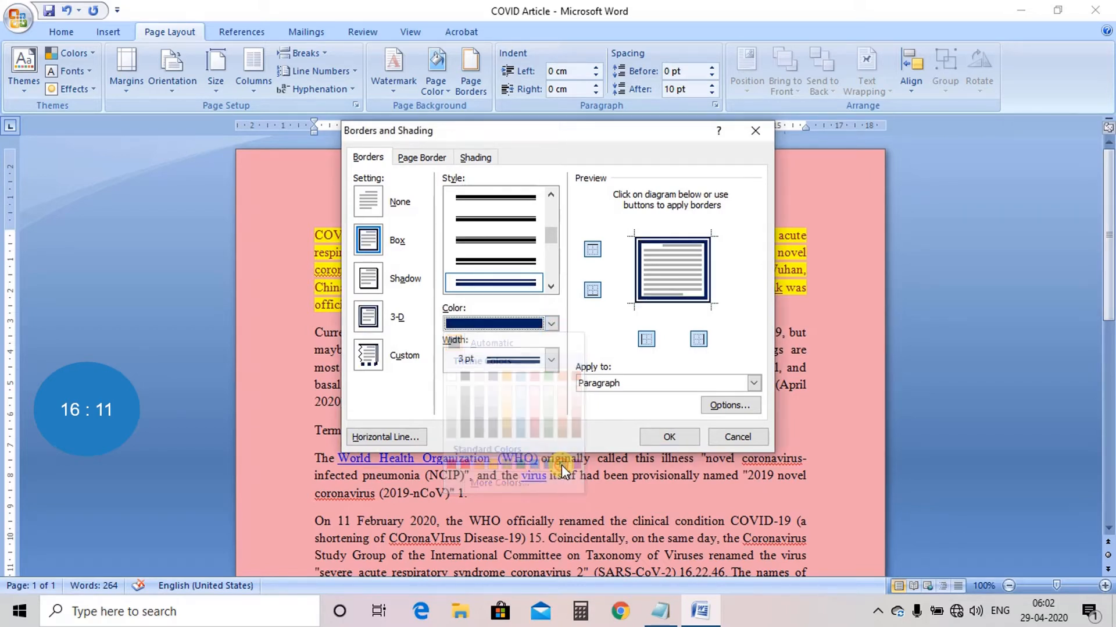
pyautogui.click(550, 359)
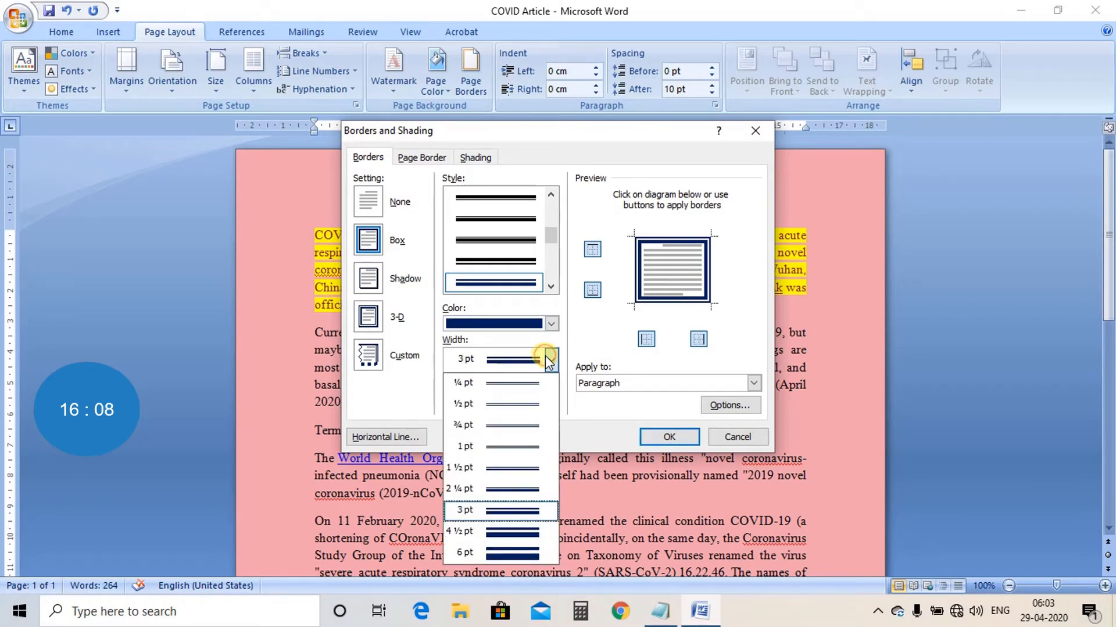
pyautogui.click(512, 489)
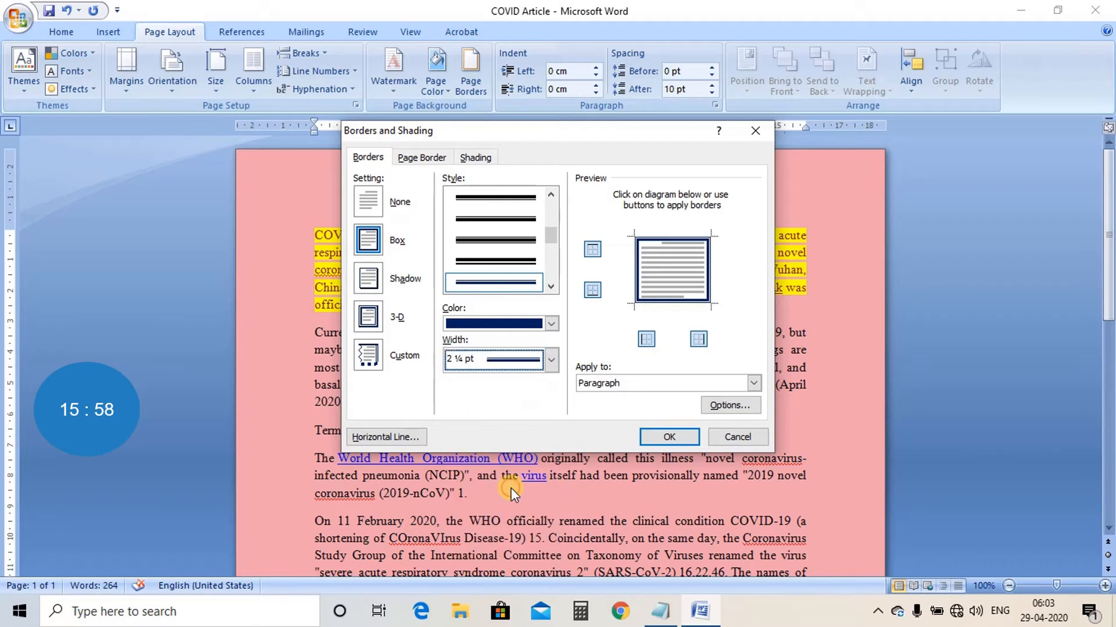
# Apply the border to the paragraph and check the bordered paragraph at the end of the article.
pyautogui.click(613, 382)
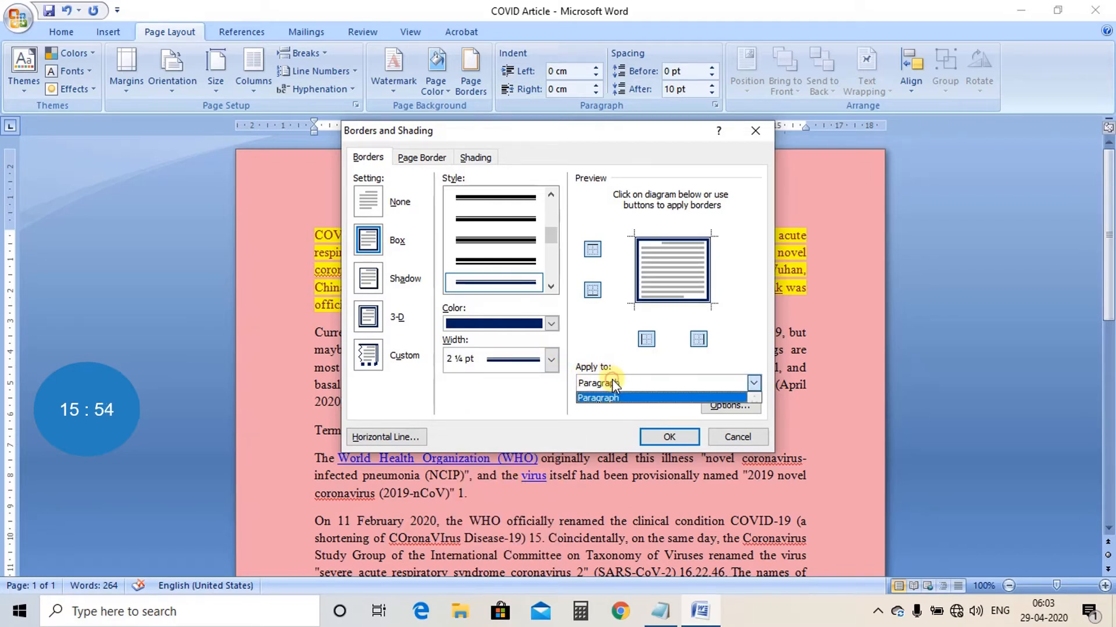
pyautogui.click(613, 383)
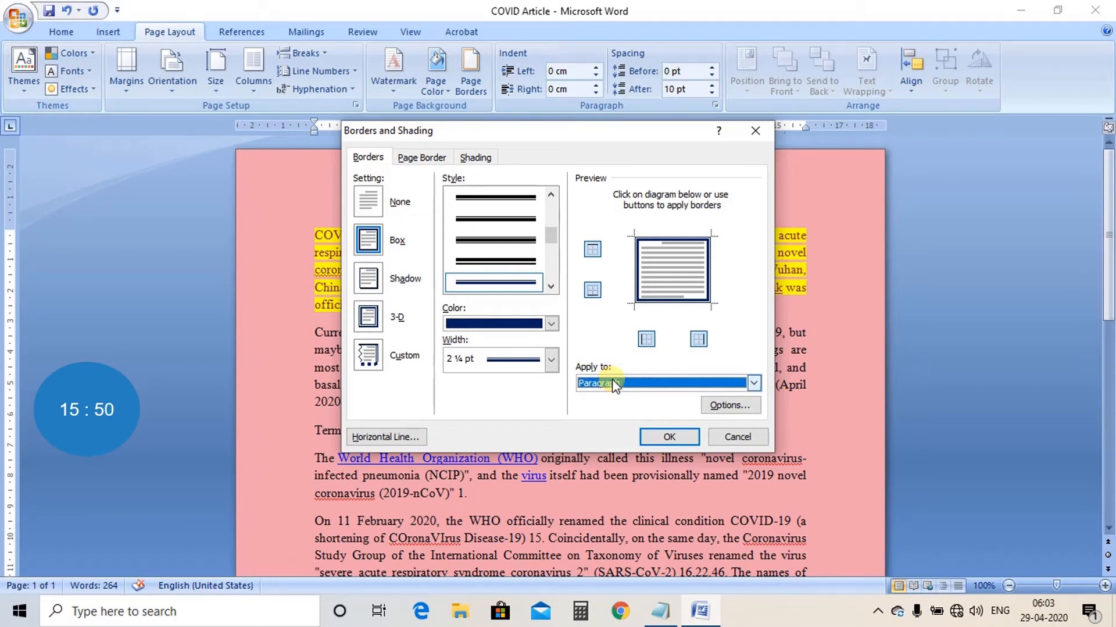
pyautogui.click(605, 382)
pyautogui.click(605, 383)
pyautogui.click(605, 383)
pyautogui.click(605, 384)
pyautogui.click(669, 436)
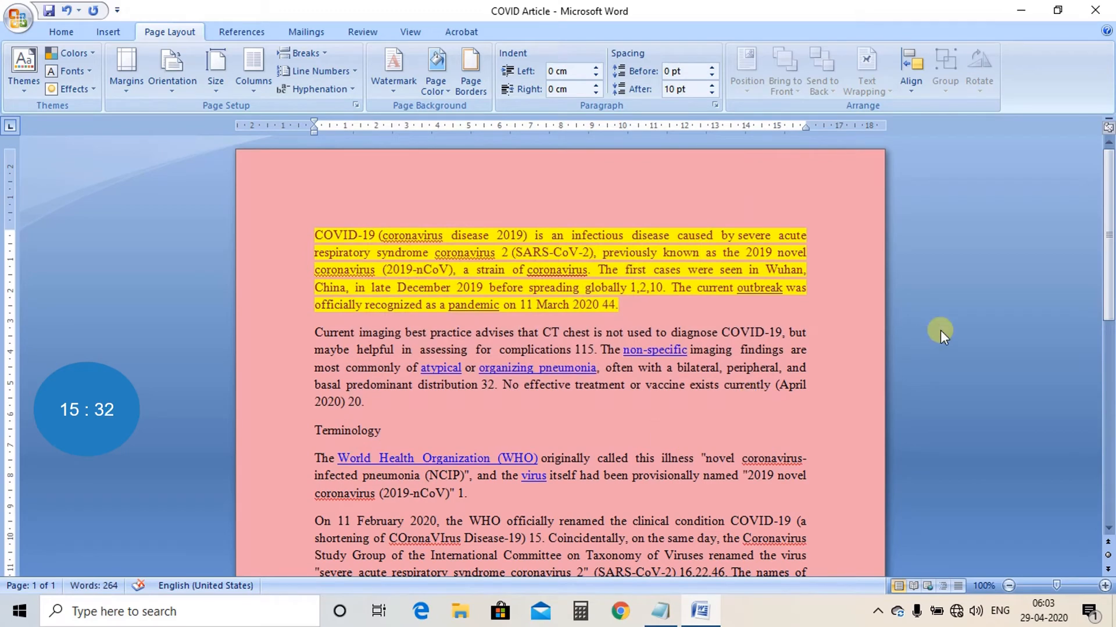
pyautogui.scroll(-3, 1109, 319)
pyautogui.scroll(-6, 1109, 318)
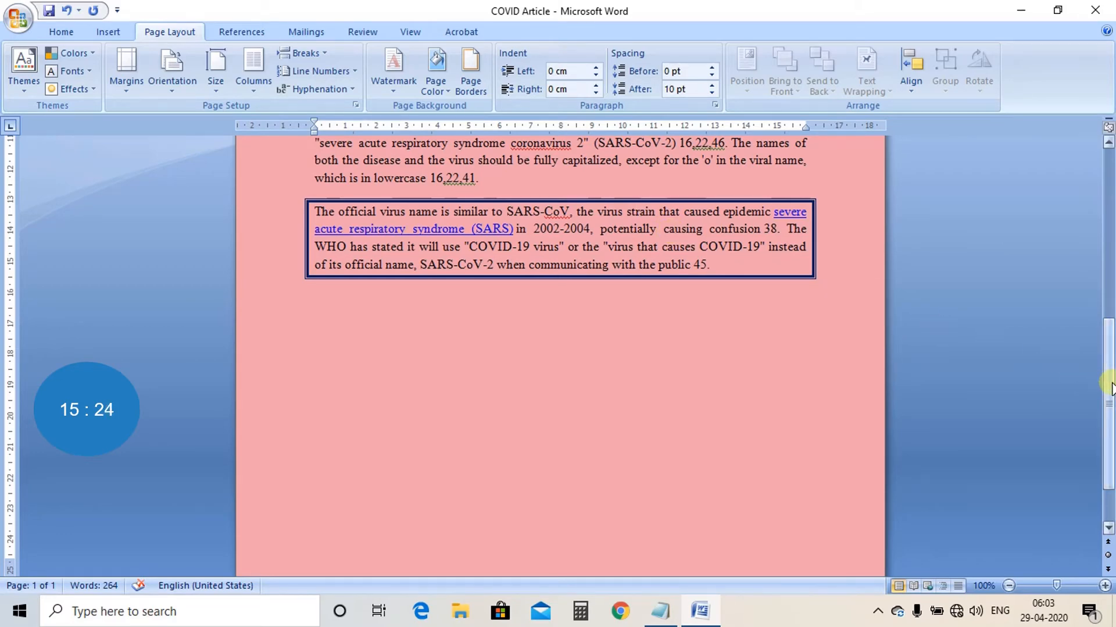
pyautogui.moveTo(1111, 388); pyautogui.dragTo(1110, 357)
# Choose a Box page border with a 3 pt thick-and-thin double-line style in dark blue.
pyautogui.click(586, 448)
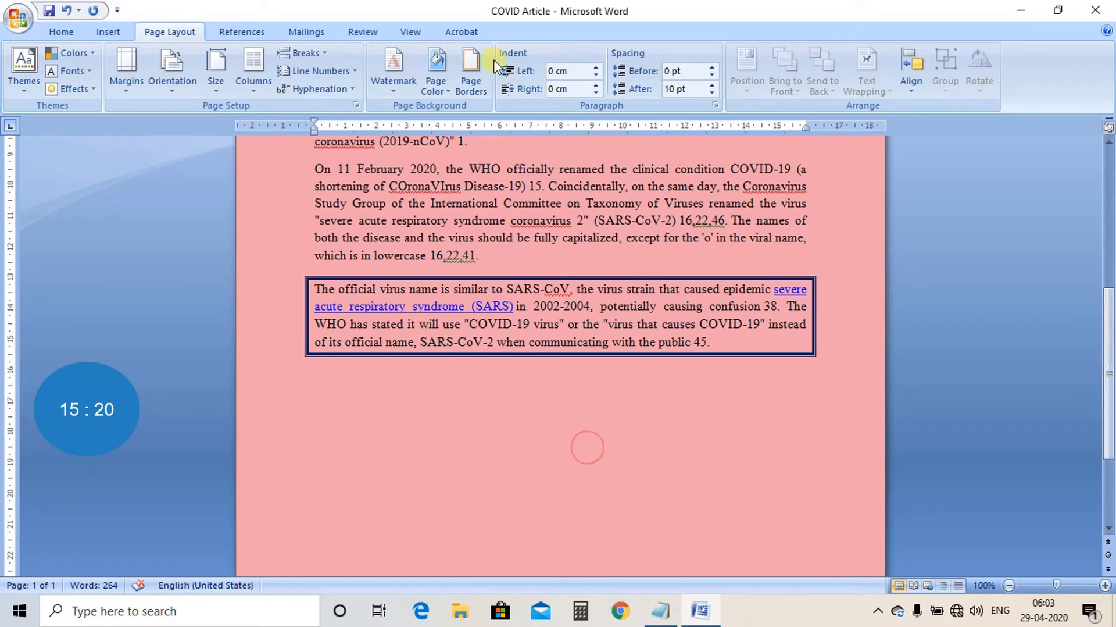
pyautogui.click(471, 74)
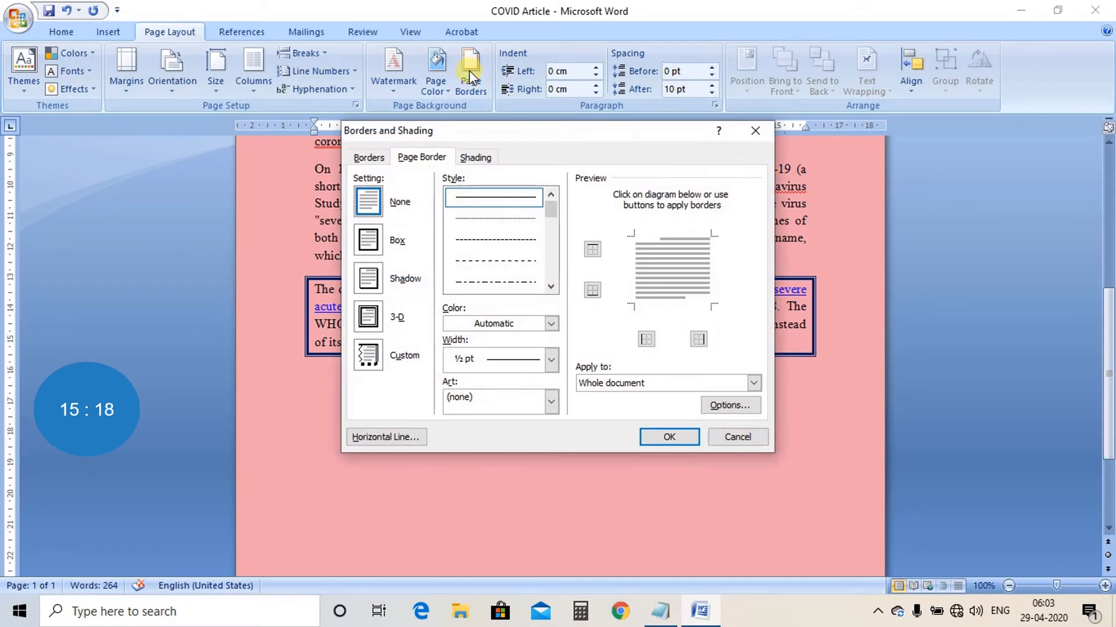
pyautogui.click(365, 252)
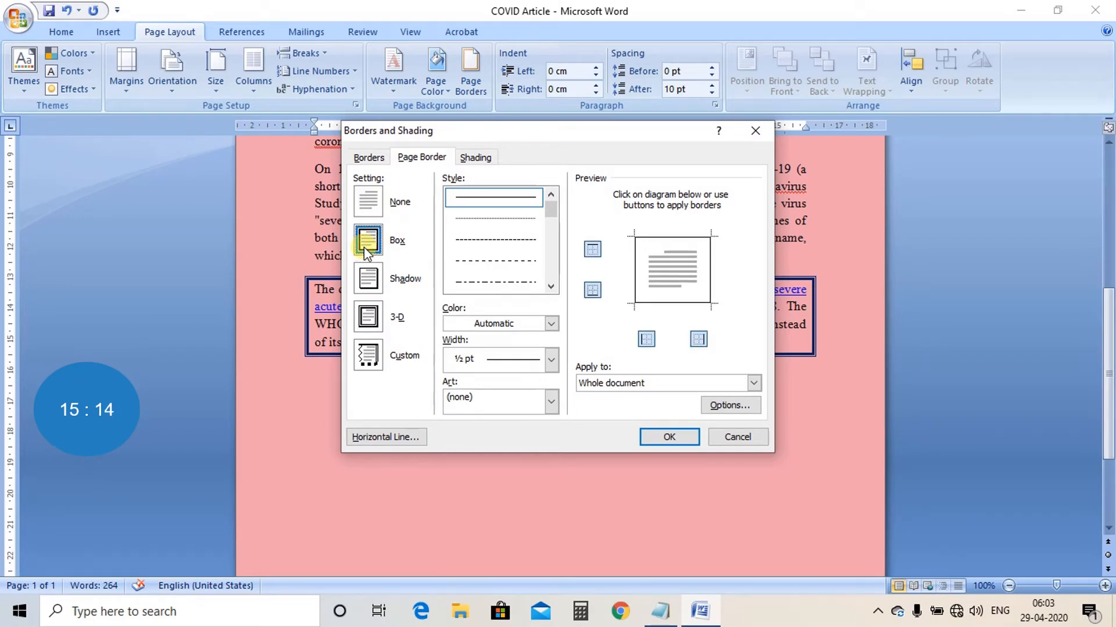
pyautogui.click(551, 286)
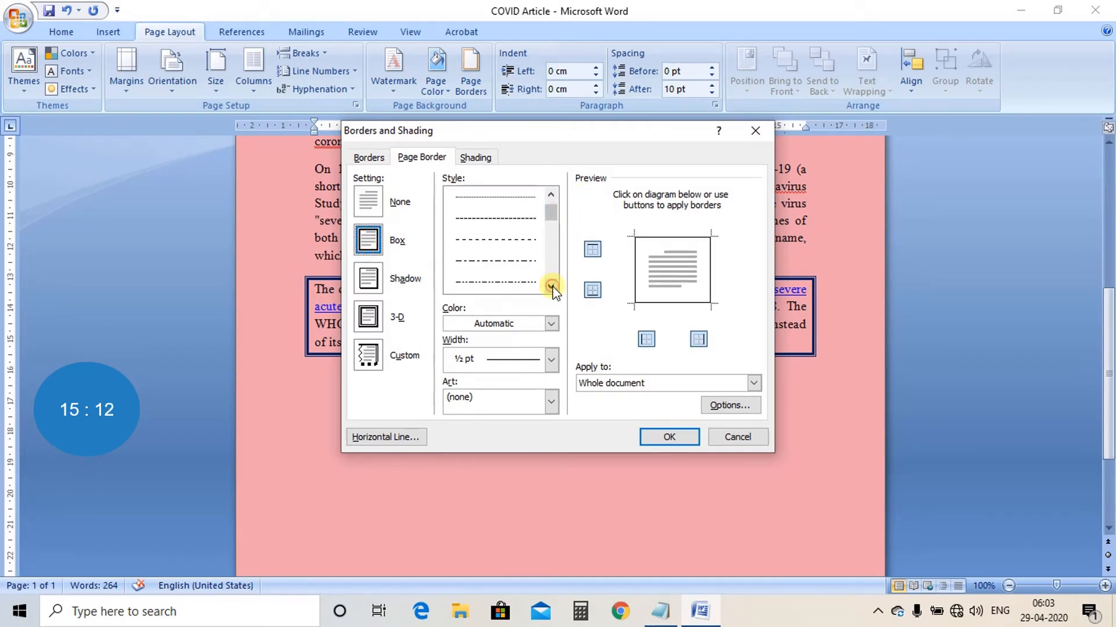
pyautogui.click(551, 285)
pyautogui.click(551, 285)
pyautogui.click(551, 286)
pyautogui.click(551, 285)
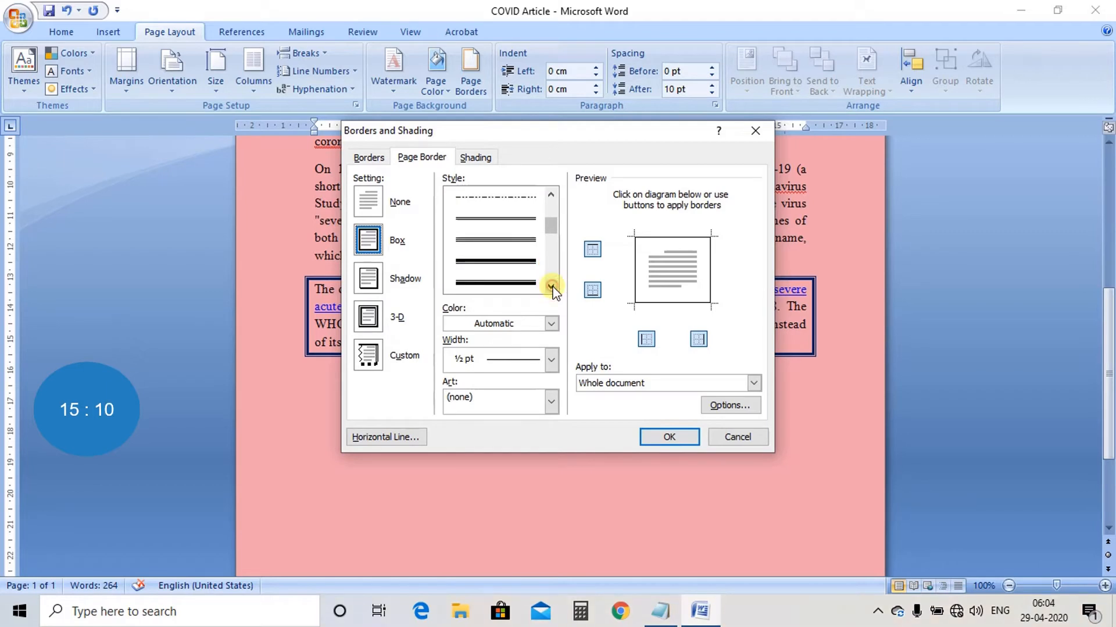
pyautogui.click(515, 272)
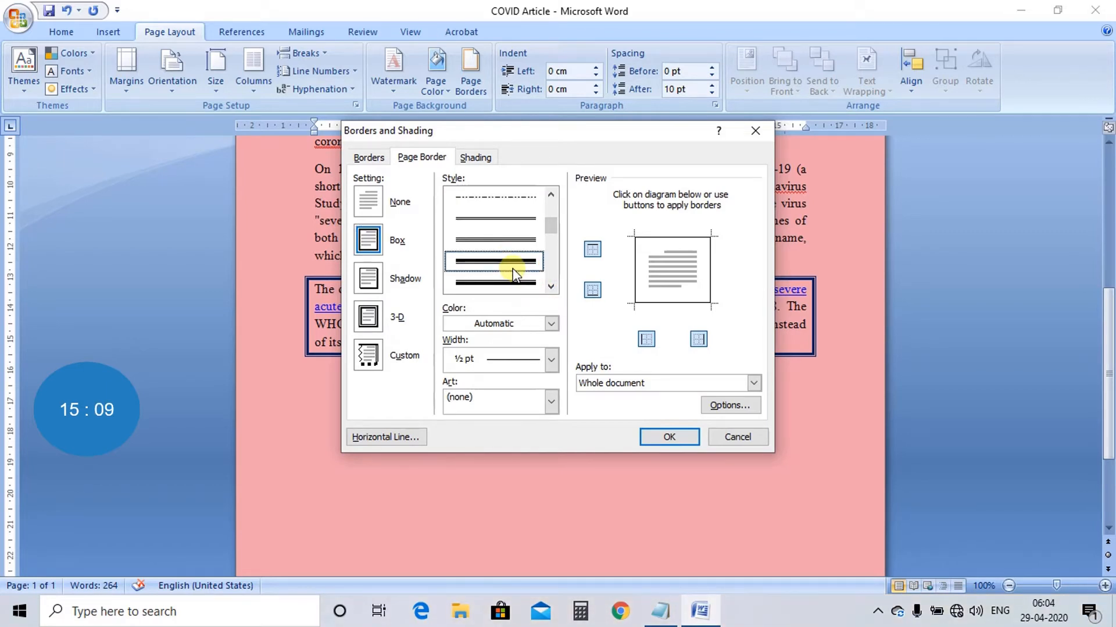
pyautogui.click(552, 324)
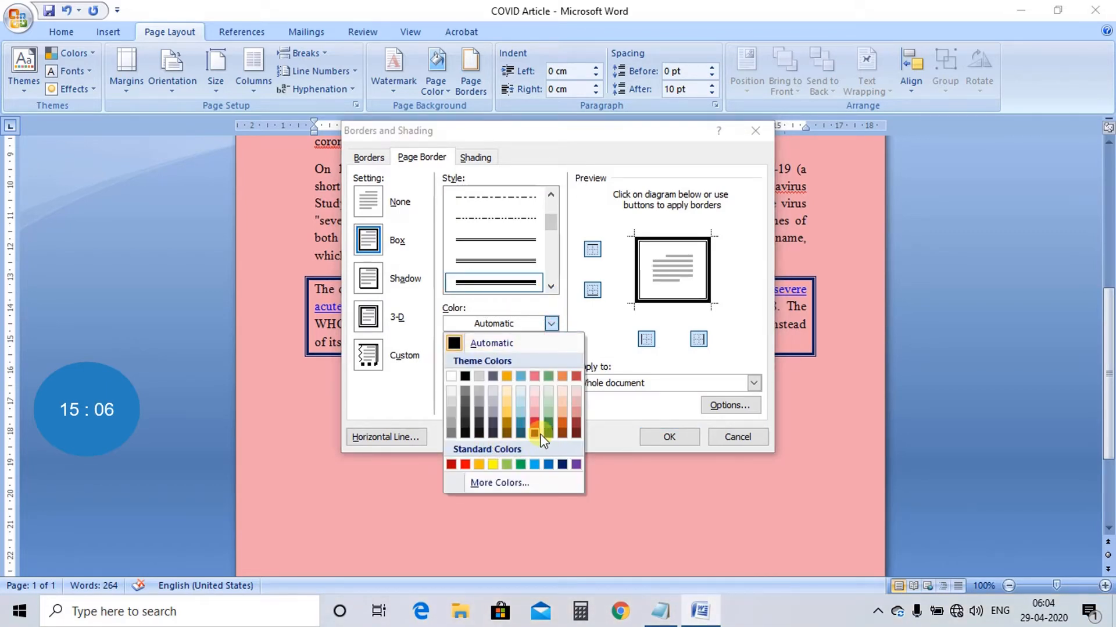
pyautogui.click(562, 464)
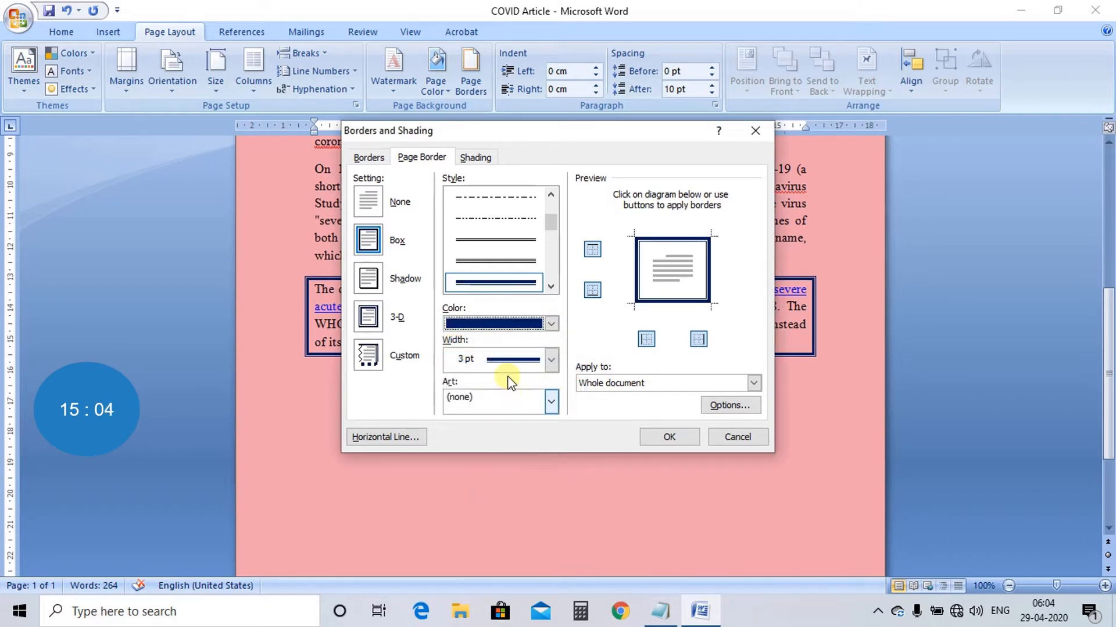
# Apply the page border to the whole document and check it up to the start of the page.
pyautogui.click(624, 381)
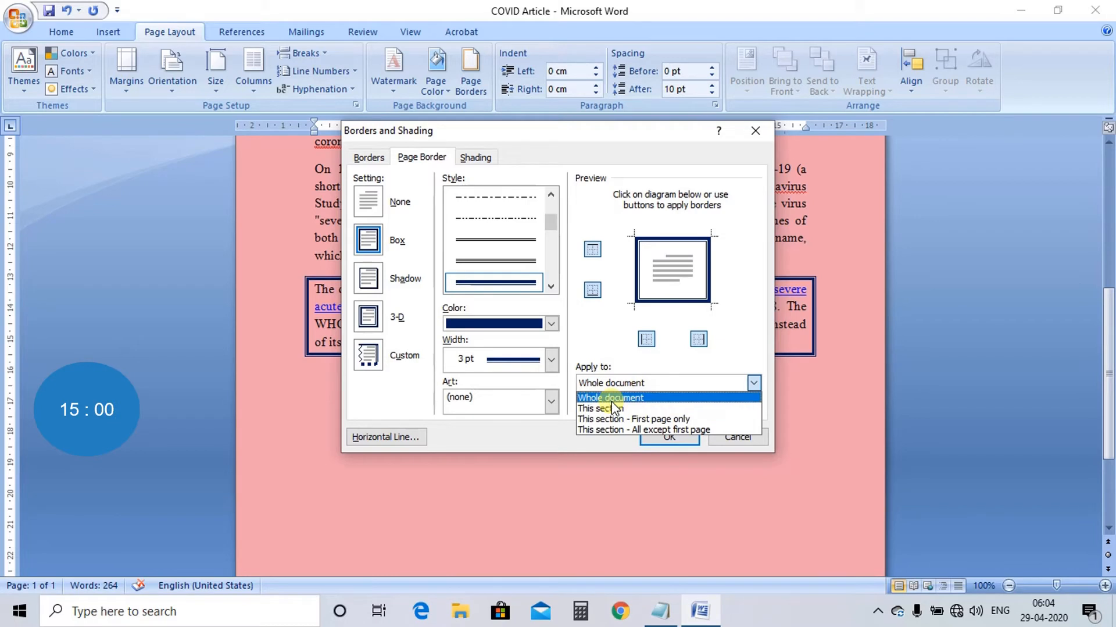
pyautogui.click(612, 401)
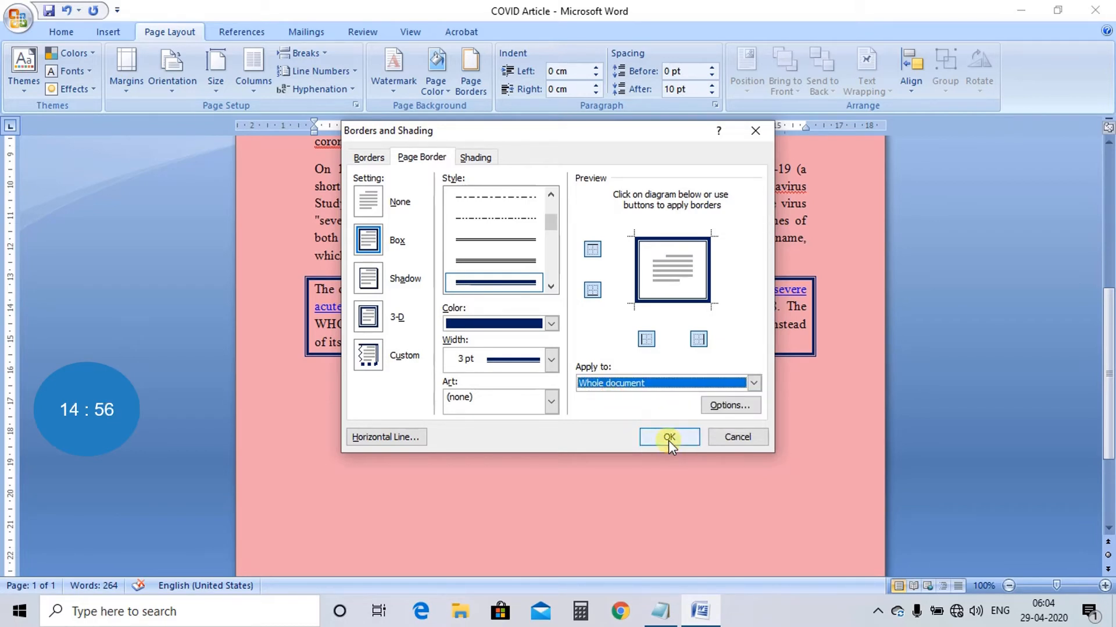
pyautogui.click(651, 383)
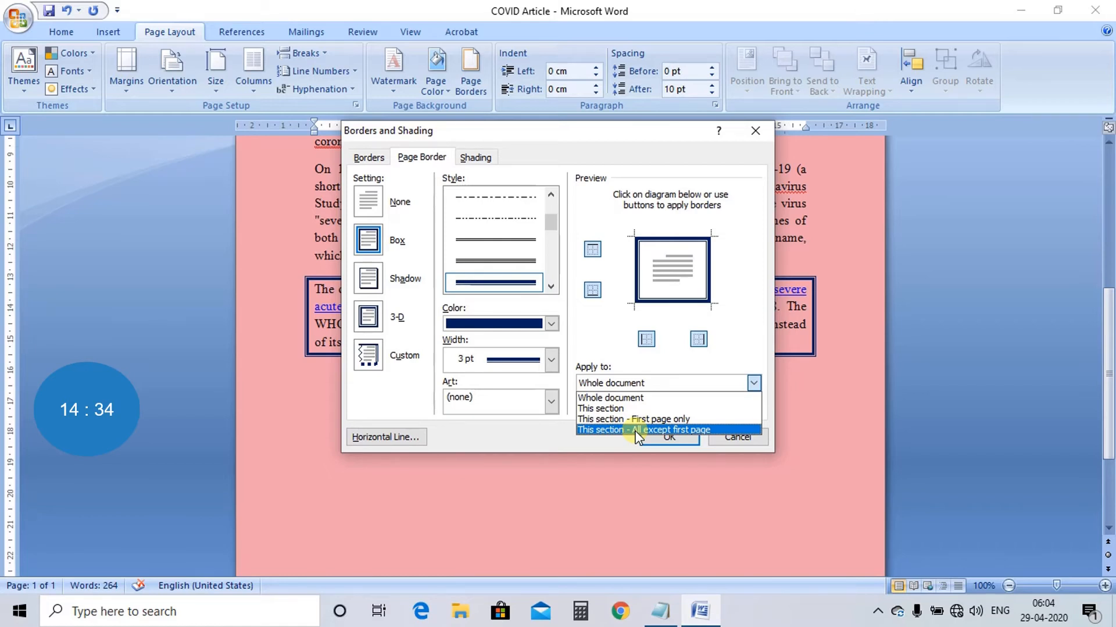
pyautogui.click(620, 441)
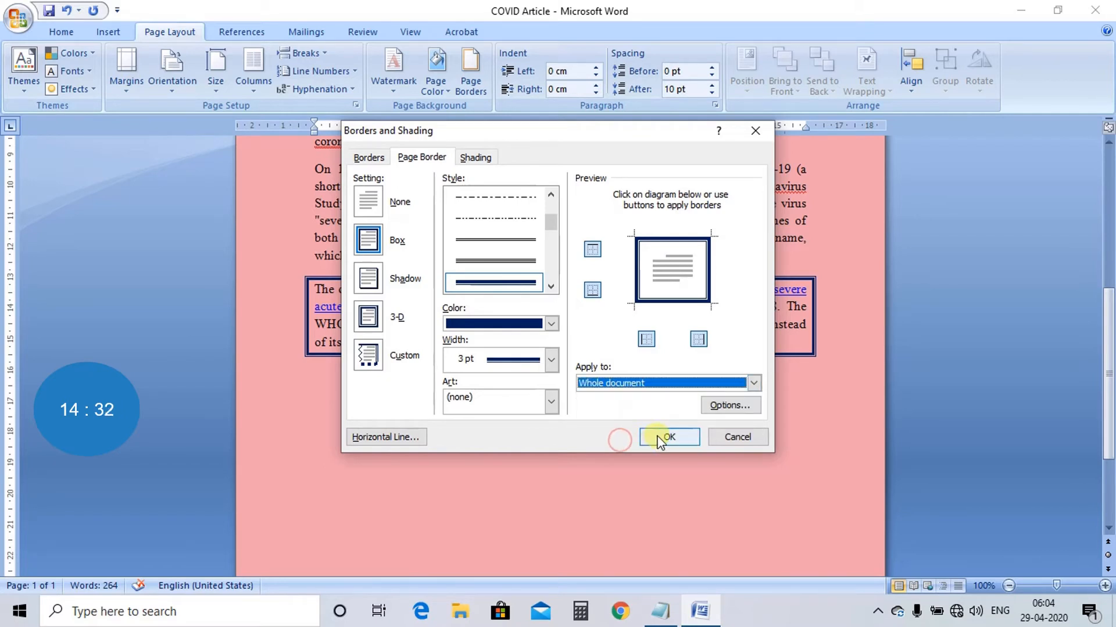
pyautogui.click(628, 383)
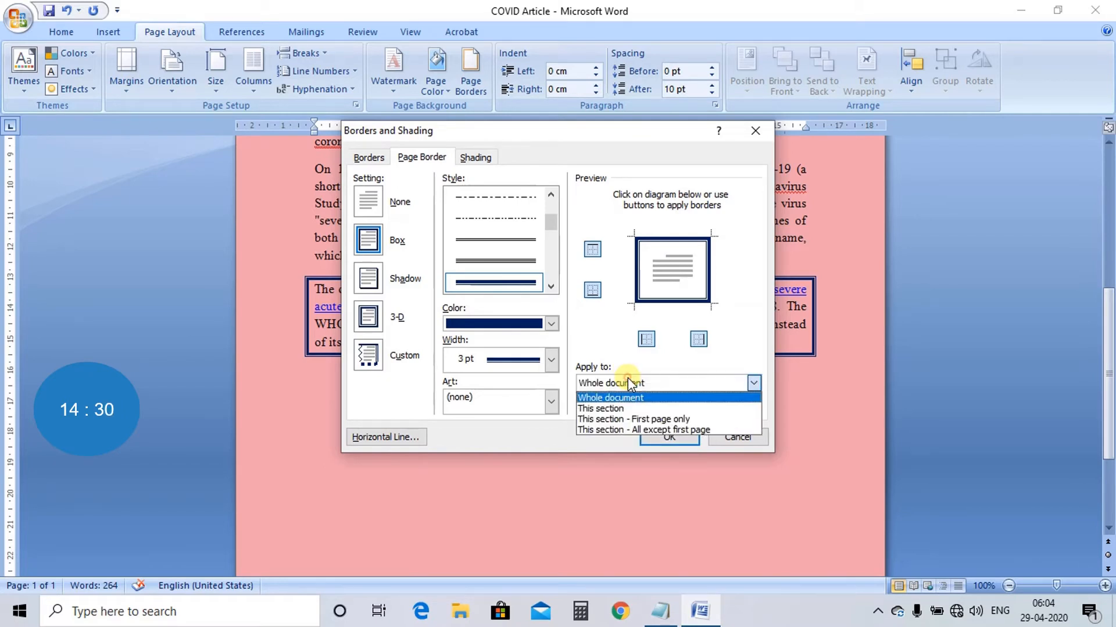
pyautogui.click(624, 398)
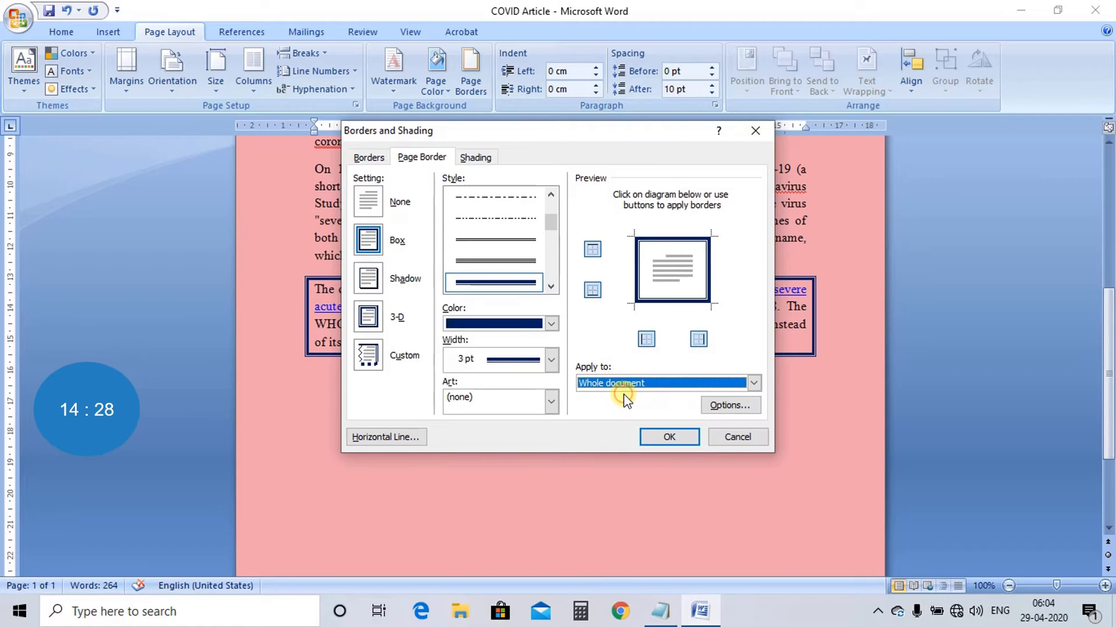
pyautogui.click(669, 437)
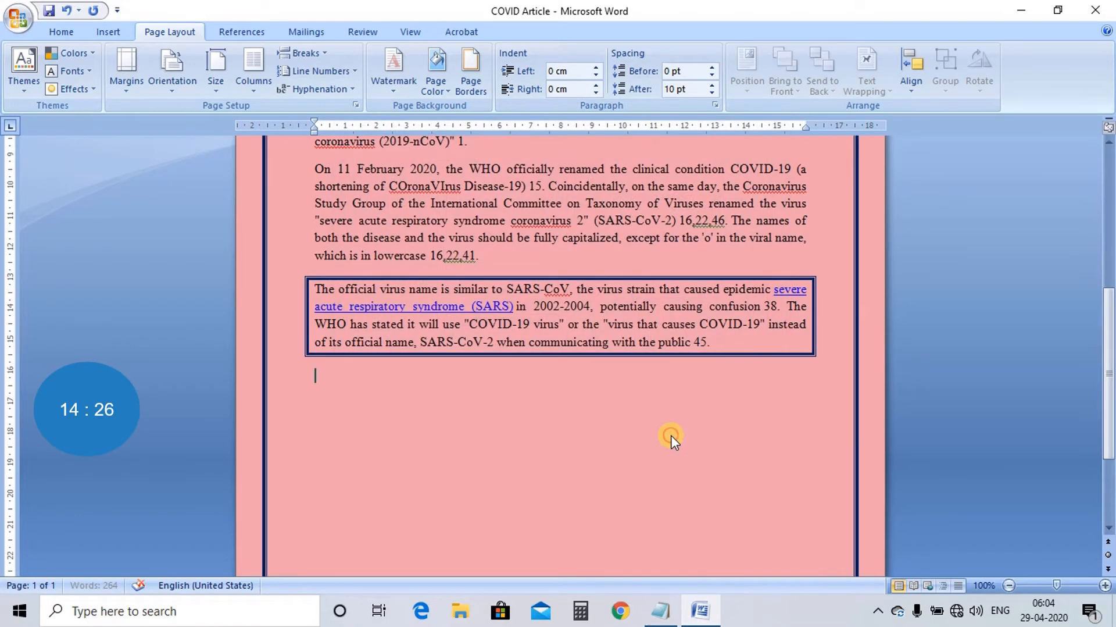
pyautogui.moveTo(1108, 373); pyautogui.dragTo(1109, 234)
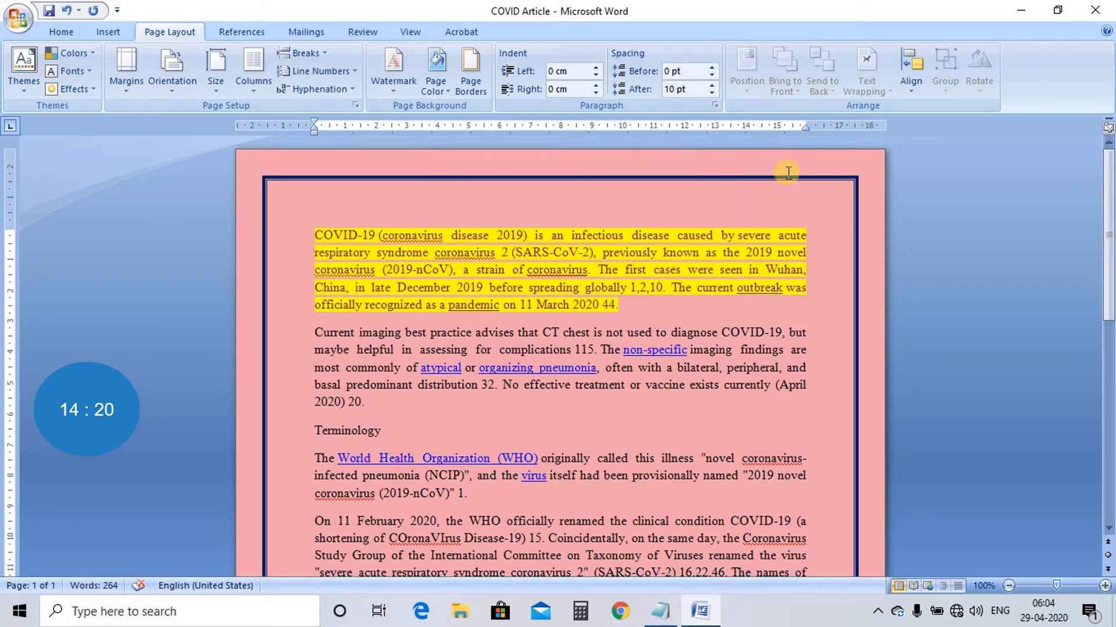
pyautogui.moveTo(1109, 210)
pyautogui.mouseDown()
pyautogui.moveTo(1109, 362)
pyautogui.moveTo(1108, 204)
pyautogui.mouseUp()
# Change the page border setting to Shadow and check the border down the page.
pyautogui.click(470, 72)
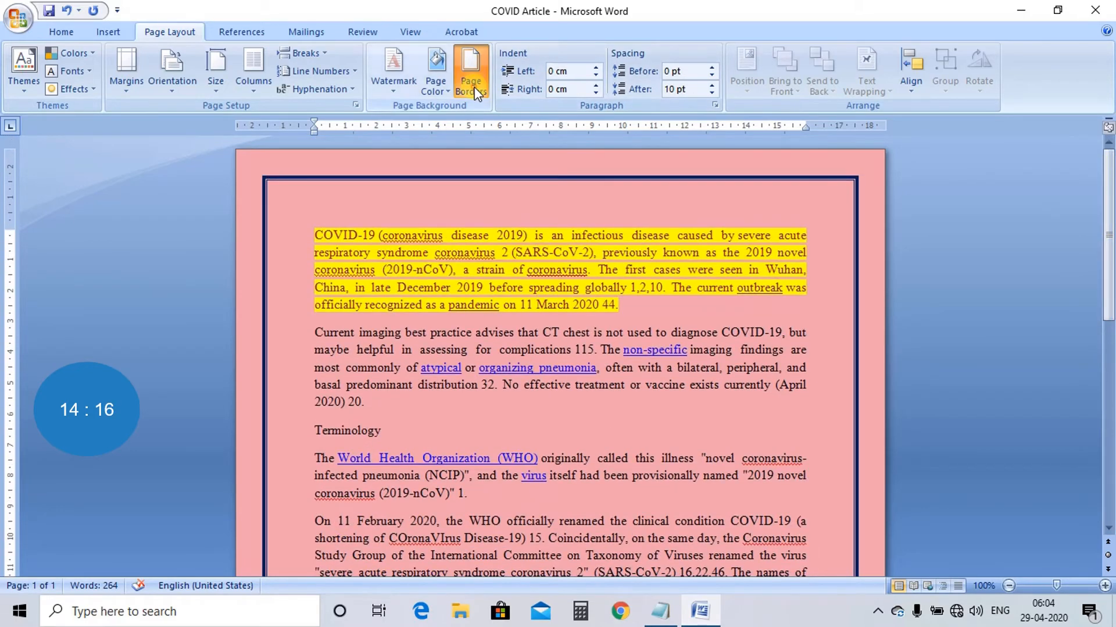
pyautogui.click(370, 278)
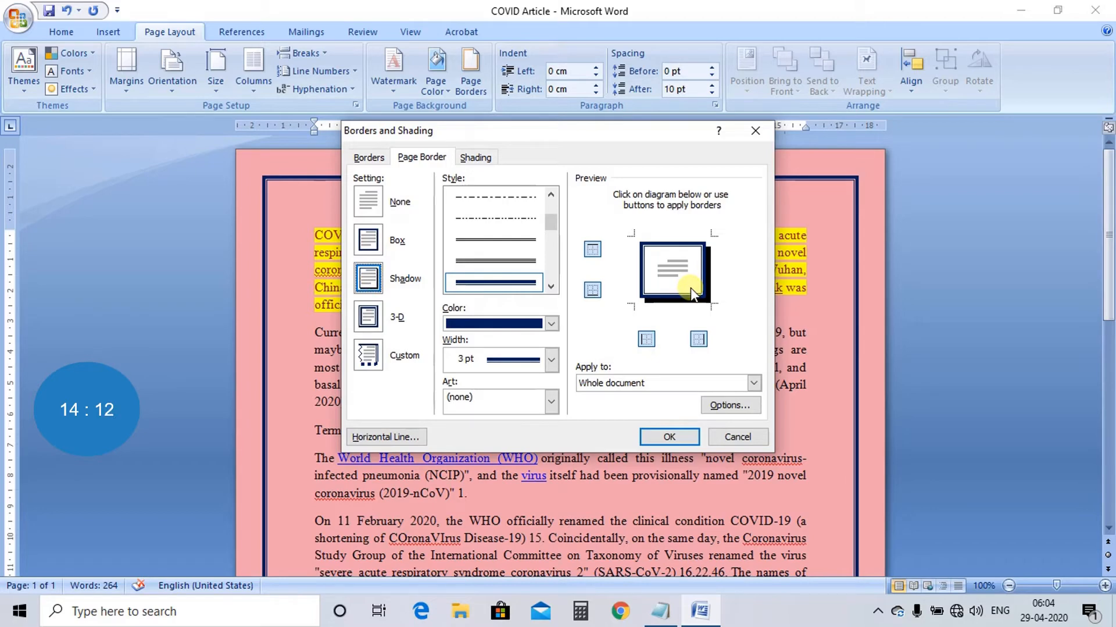
pyautogui.click(669, 436)
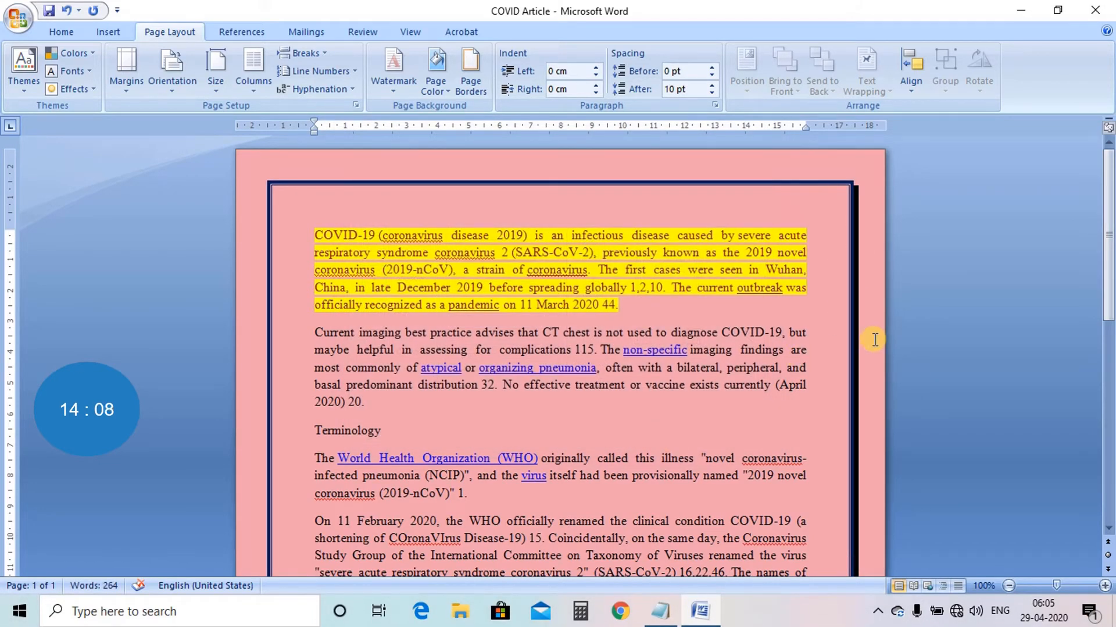
pyautogui.scroll(-10, 1110, 297)
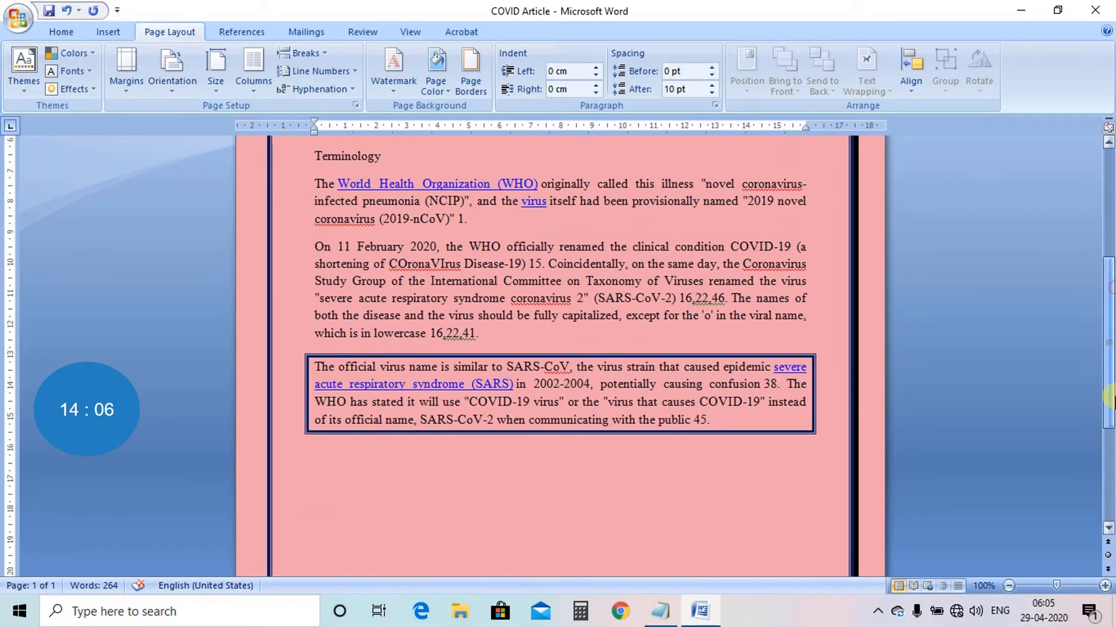
pyautogui.scroll(7, 1109, 302)
pyautogui.scroll(3, 1109, 323)
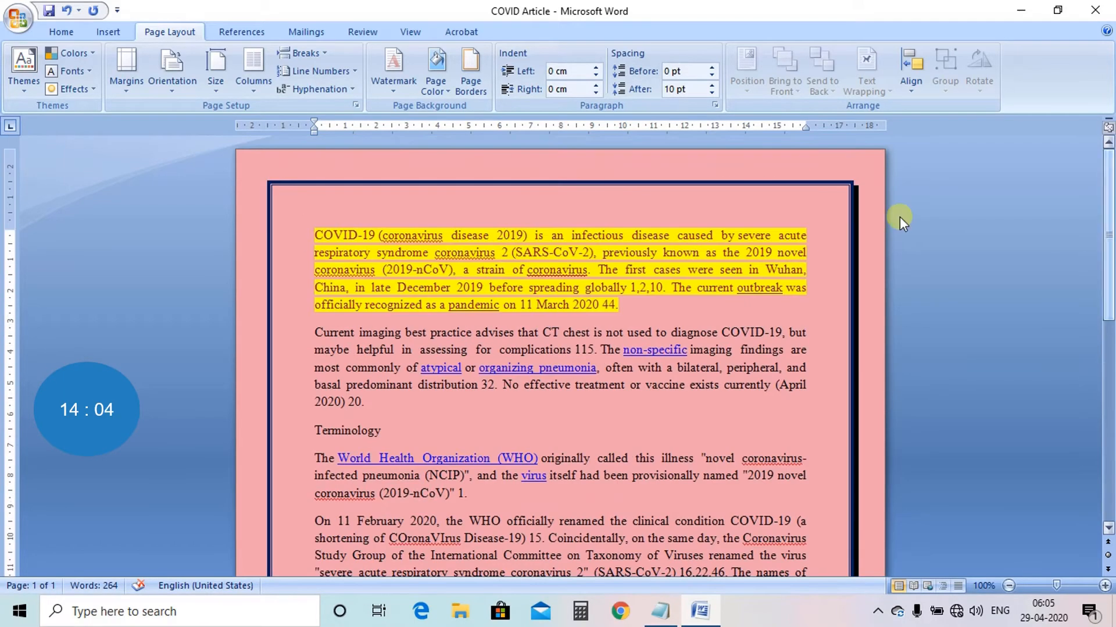
# Change the page border setting to 3-D and check the border down the page.
pyautogui.click(479, 77)
pyautogui.click(402, 315)
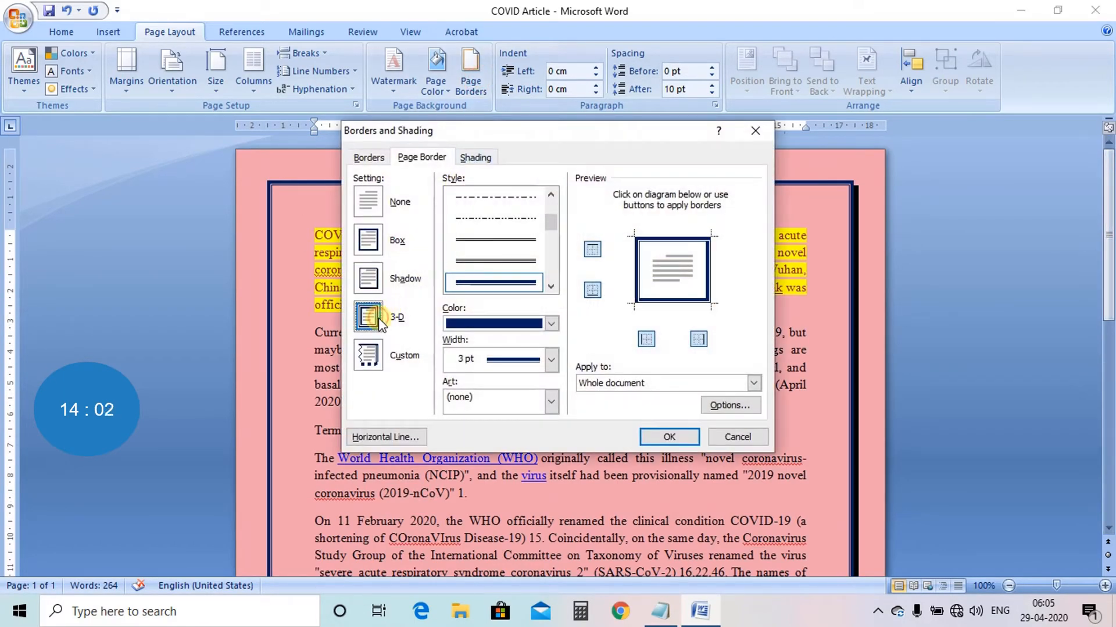
pyautogui.click(670, 436)
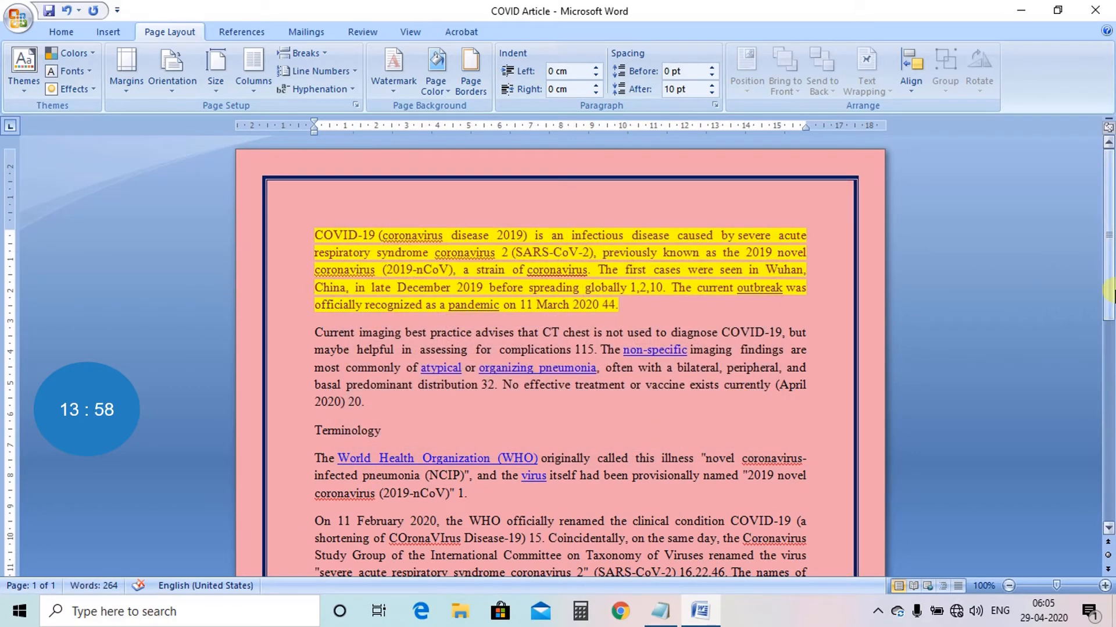
pyautogui.scroll(-12, 1107, 289)
pyautogui.moveTo(1110, 492); pyautogui.dragTo(1111, 317)
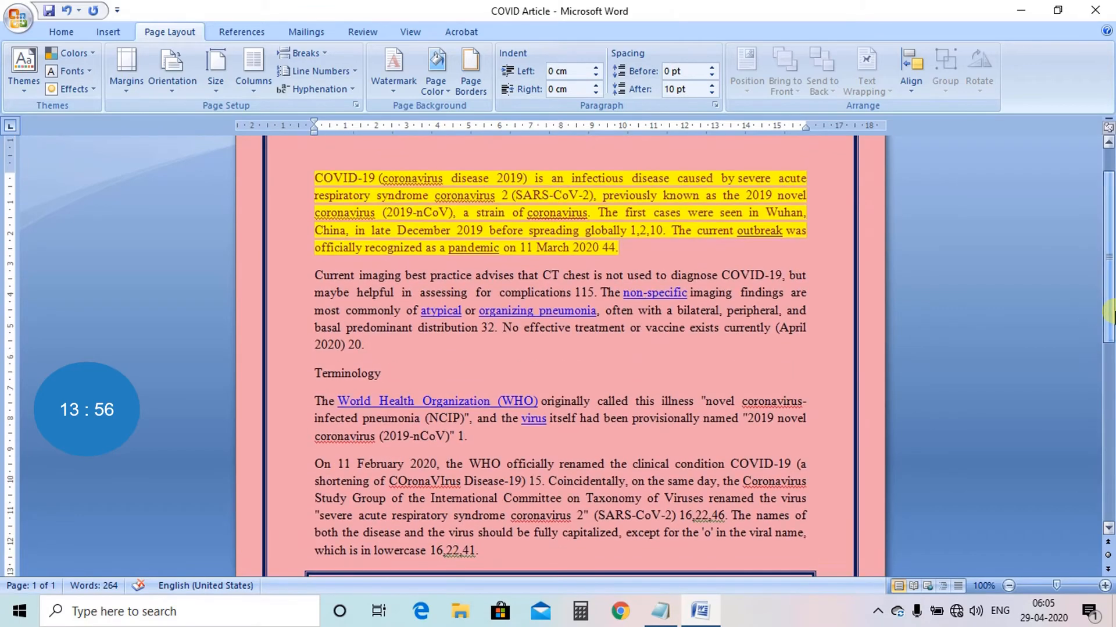
# Choose a Custom page border with a 3 pt thick-and-thin line style with a wider gap, coloured dark blue.
pyautogui.click(468, 61)
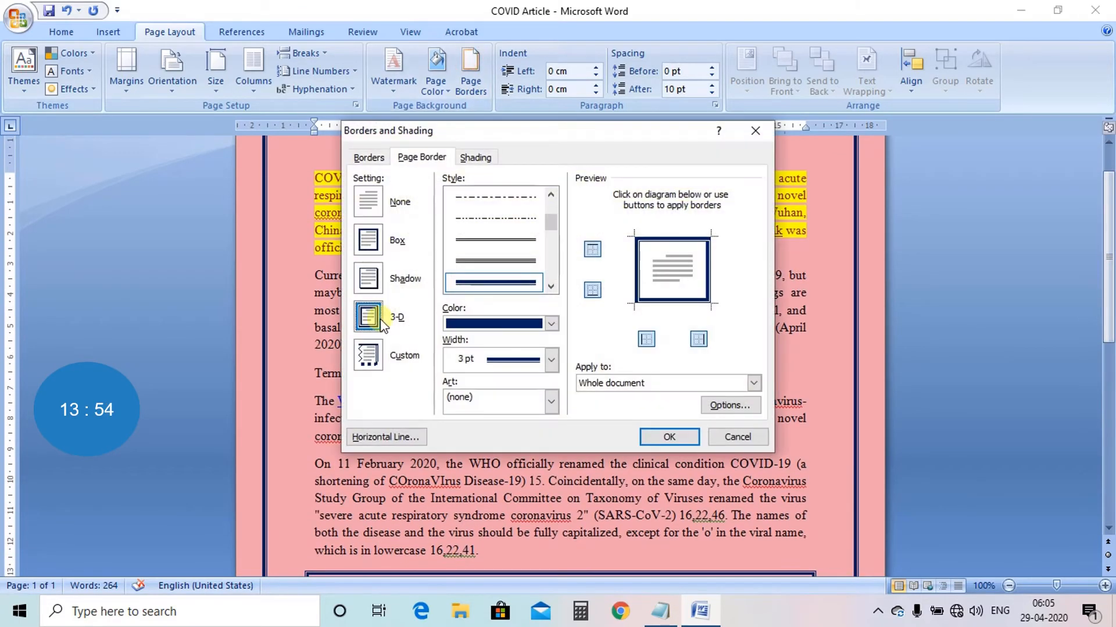
pyautogui.click(372, 353)
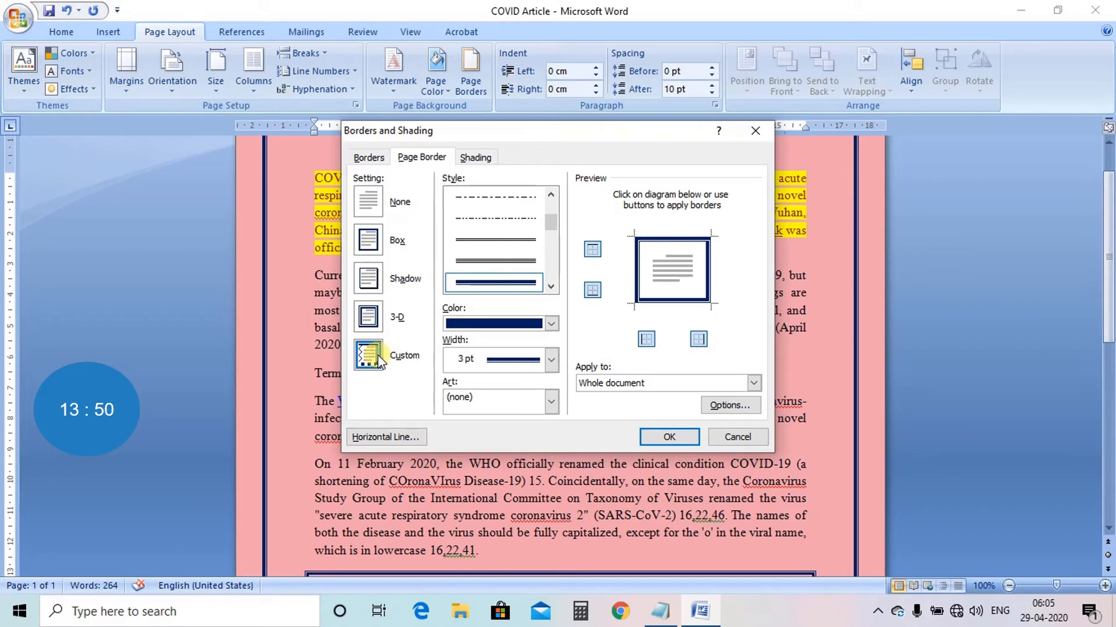
pyautogui.click(551, 400)
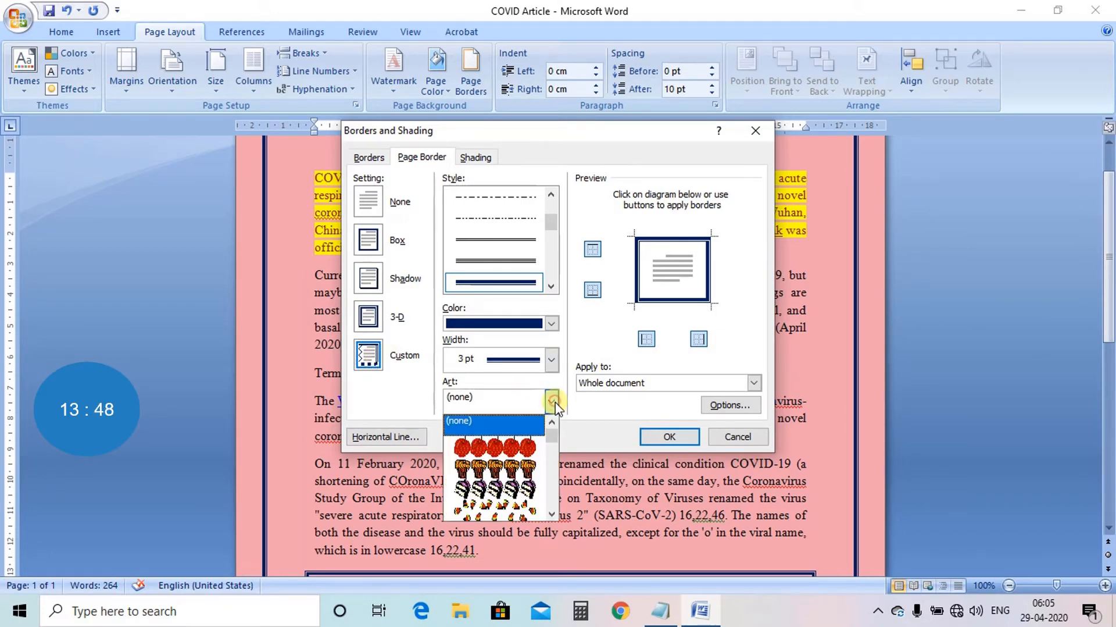
pyautogui.click(551, 401)
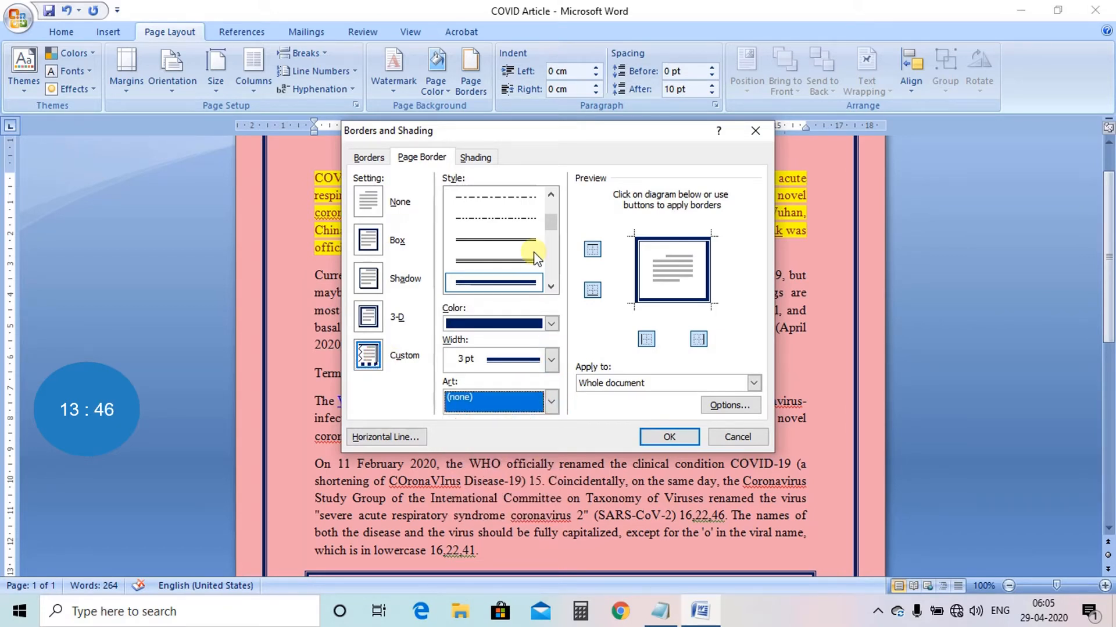
pyautogui.click(550, 286)
pyautogui.click(550, 286)
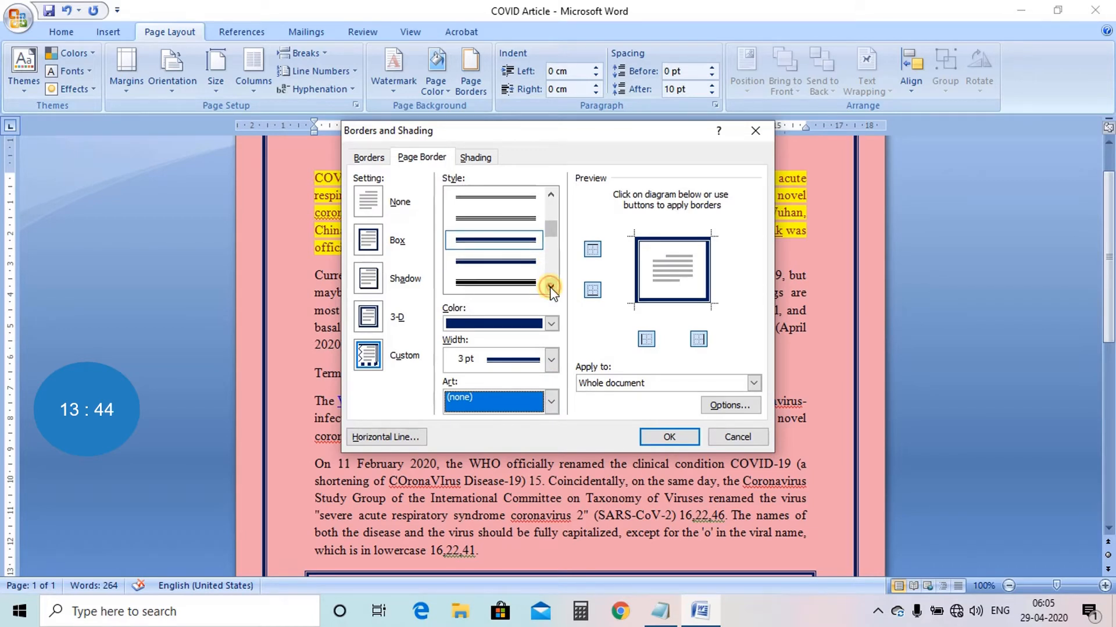
pyautogui.click(551, 286)
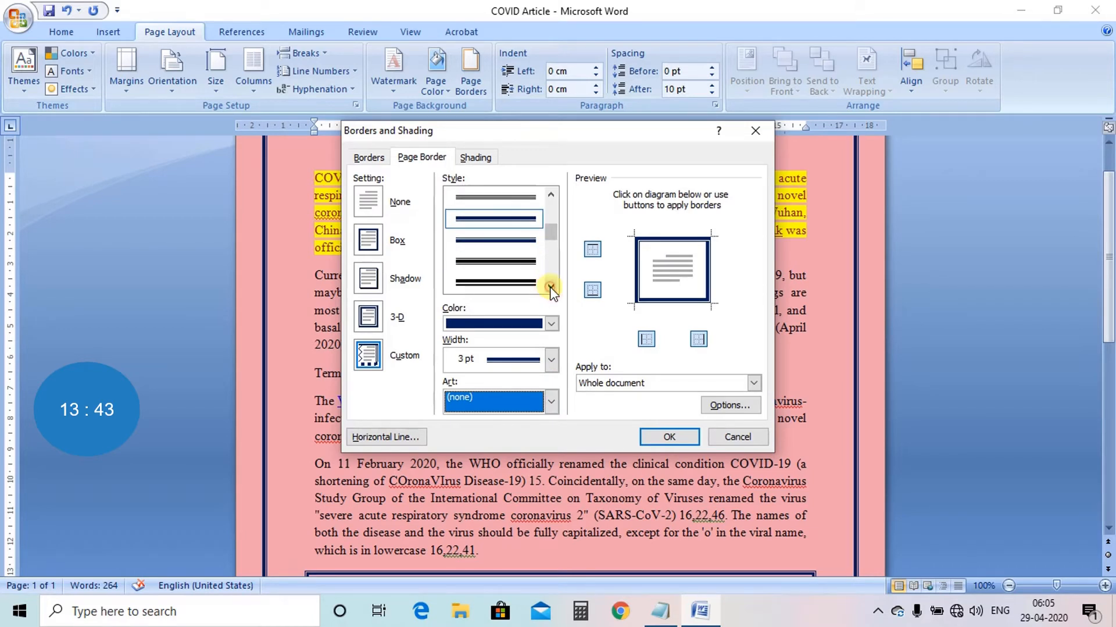
pyautogui.click(519, 282)
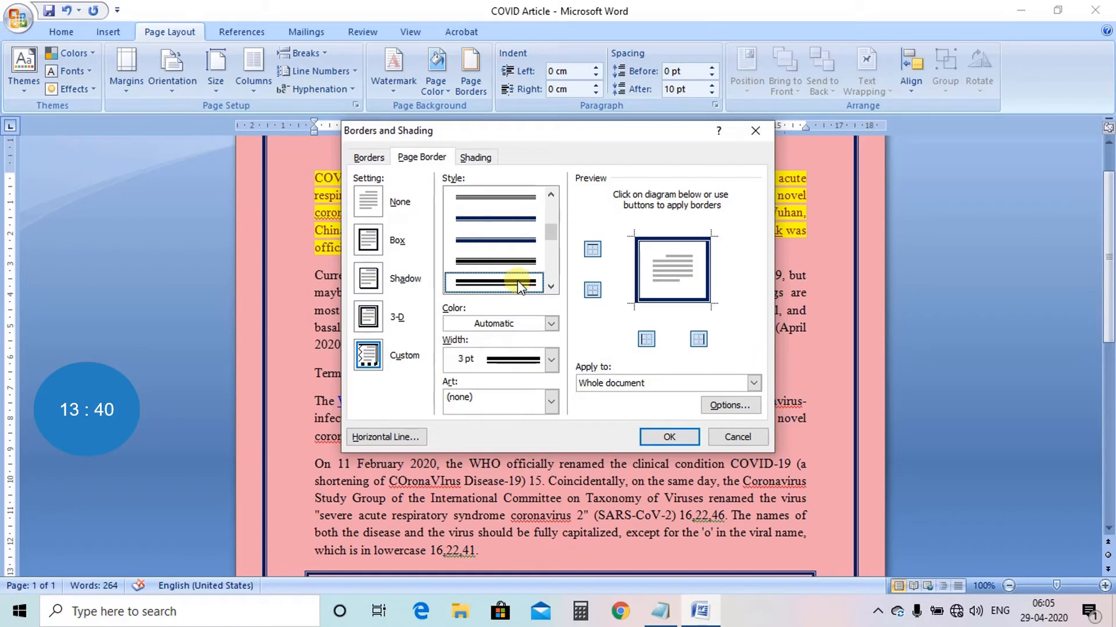
pyautogui.click(551, 323)
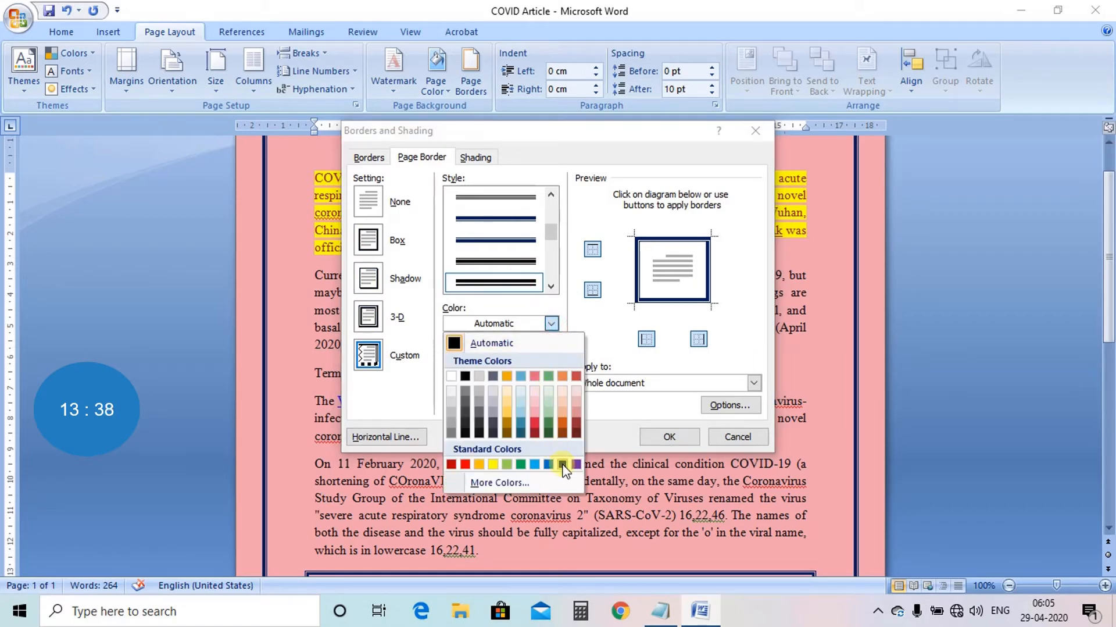
pyautogui.click(562, 463)
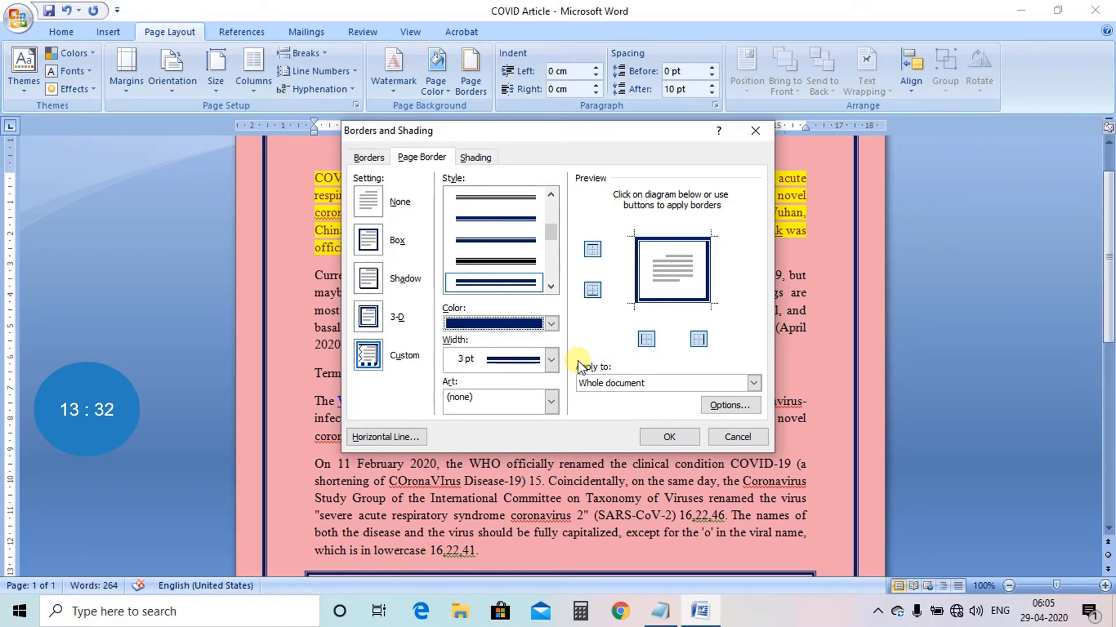
# Remove the right-hand edge from the page border, apply it to the whole document and check it down the page.
pyautogui.click(700, 341)
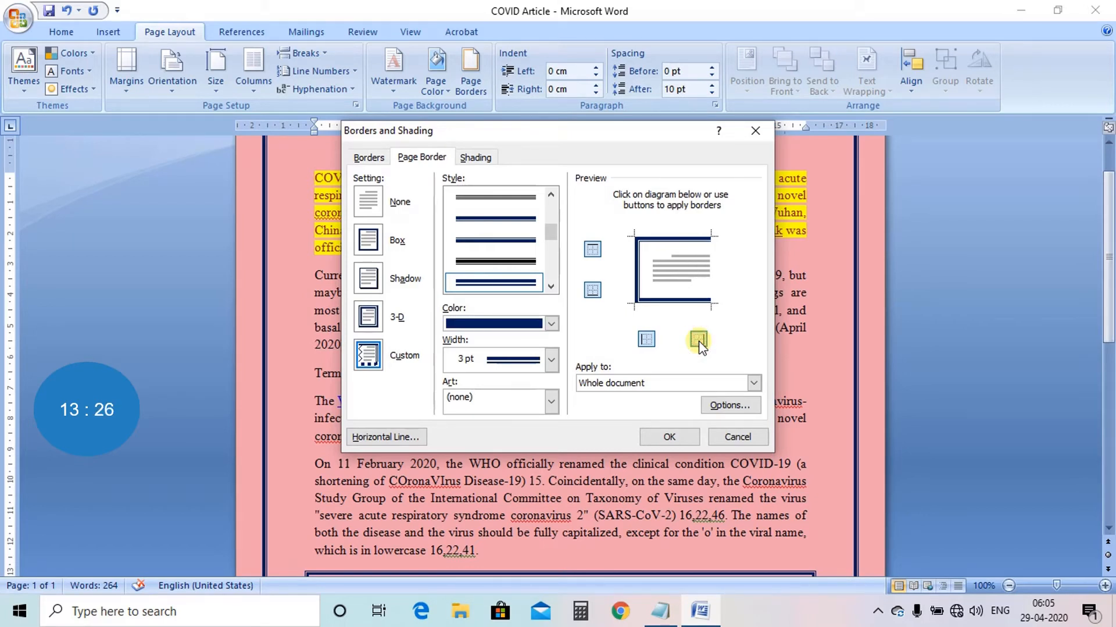
pyautogui.click(683, 443)
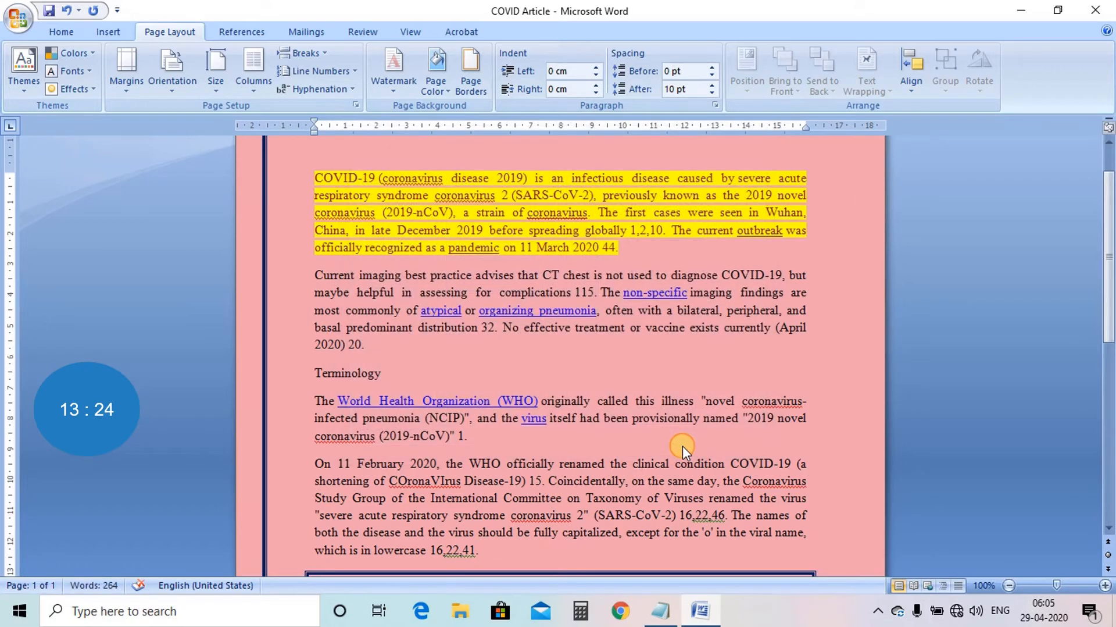
pyautogui.moveTo(1109, 334); pyautogui.dragTo(1113, 552)
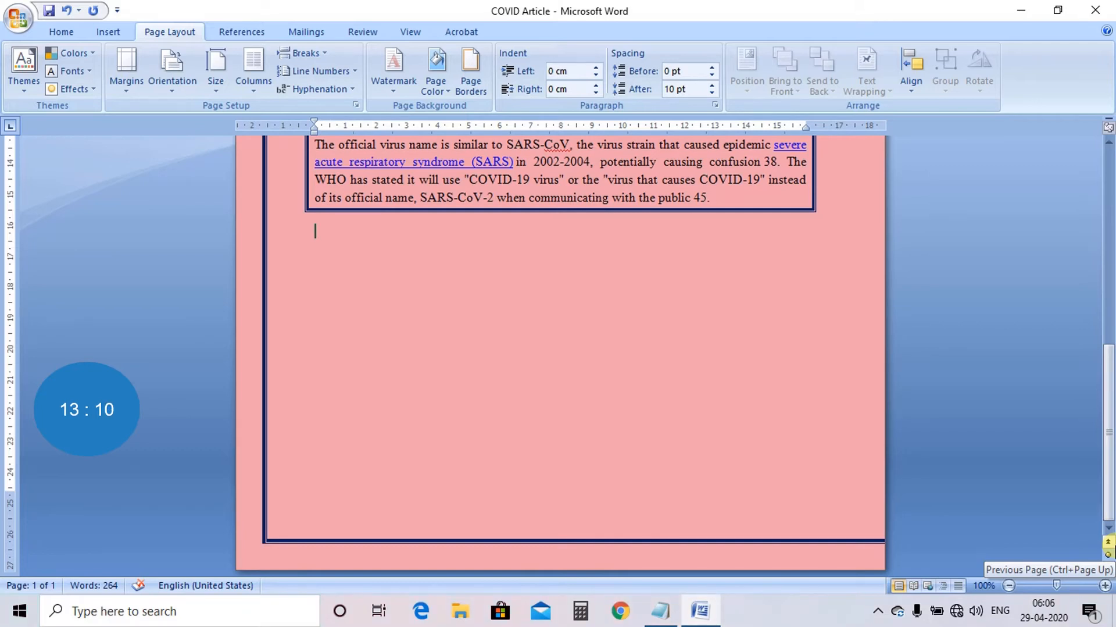
# Undo the last page border change and return to the start of the page.
pyautogui.hotkey('ctrl', 'z')
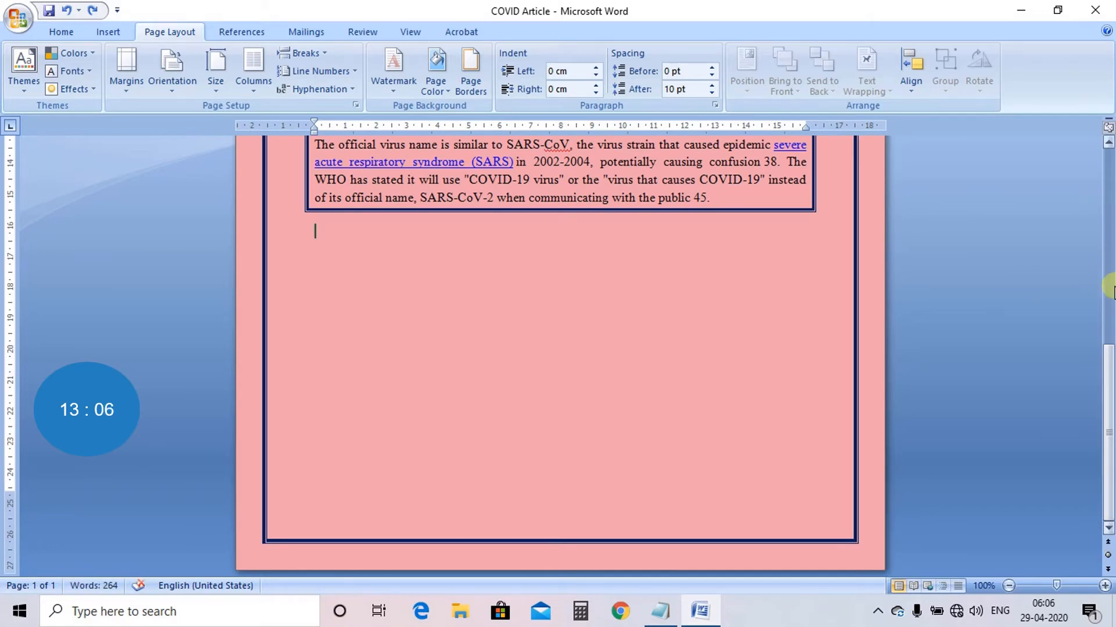
pyautogui.moveTo(1110, 364); pyautogui.dragTo(1110, 150)
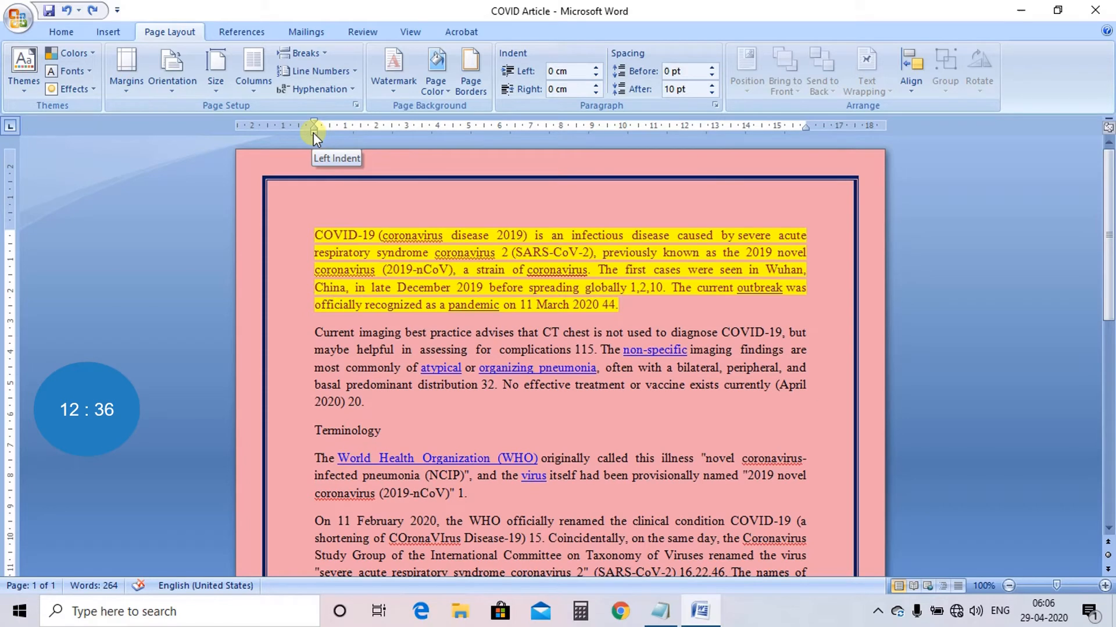
# Select the yellow-highlighted first paragraph and set its left indent to 1.9 cm.
pyautogui.moveTo(313, 132); pyautogui.dragTo(313, 132)
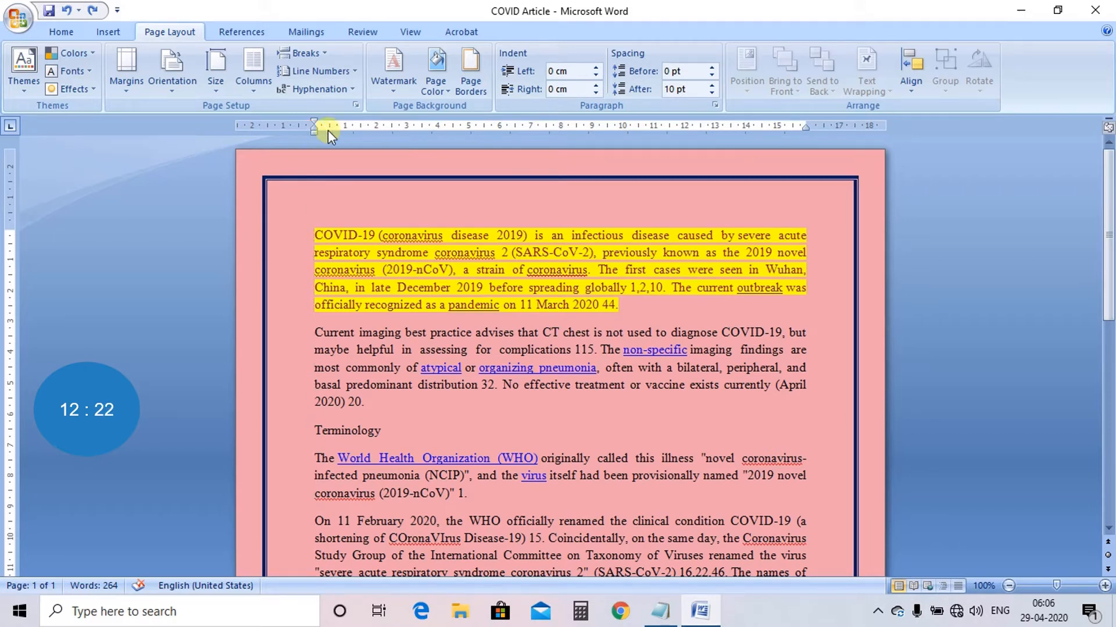
pyautogui.moveTo(314, 233); pyautogui.dragTo(619, 306)
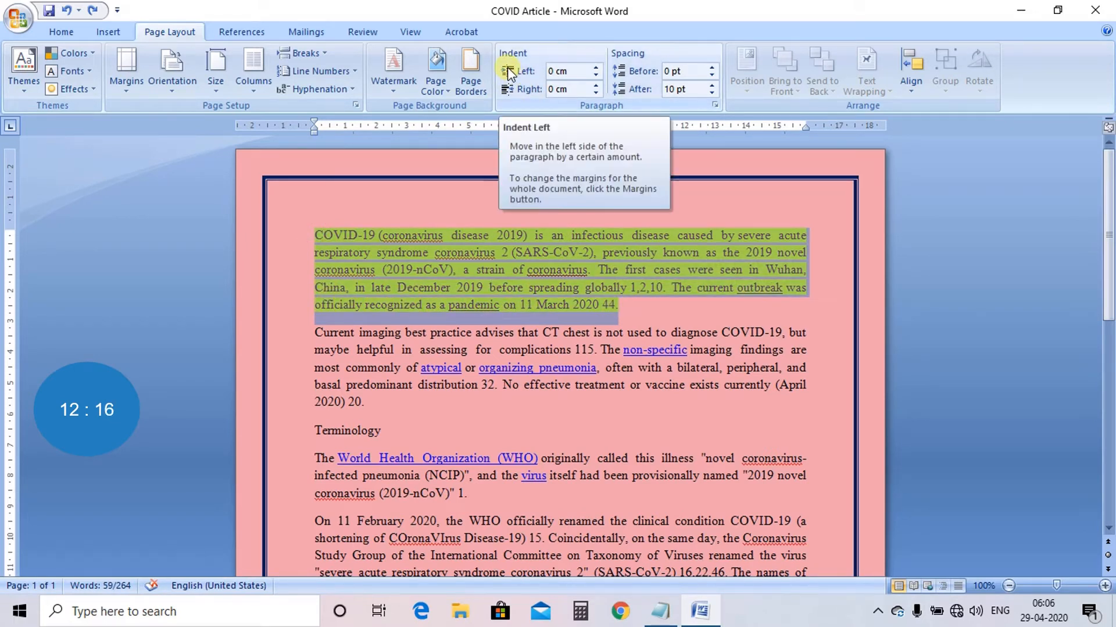
pyautogui.click(598, 66)
pyautogui.click(598, 66)
pyautogui.click(598, 67)
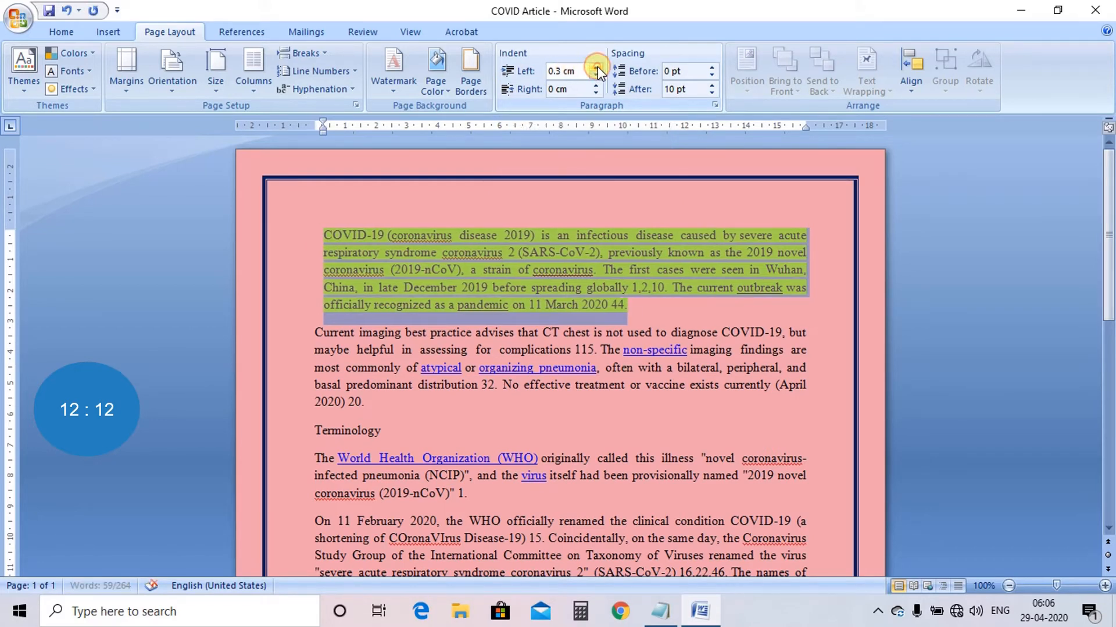
pyautogui.click(597, 66)
pyautogui.click(598, 66)
pyautogui.click(598, 66)
pyautogui.click(597, 66)
pyautogui.click(597, 66)
pyautogui.click(598, 66)
pyautogui.click(598, 66)
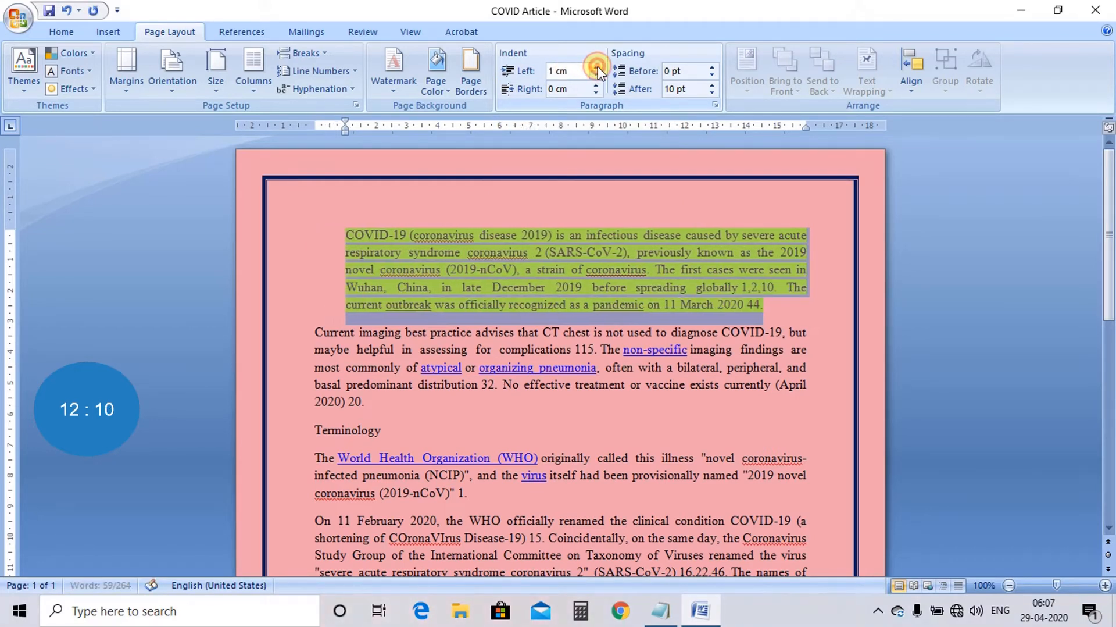
pyautogui.click(597, 66)
pyautogui.click(597, 66)
pyautogui.click(597, 66)
pyautogui.click(598, 66)
pyautogui.click(598, 66)
pyautogui.click(598, 66)
pyautogui.click(598, 67)
pyautogui.click(598, 67)
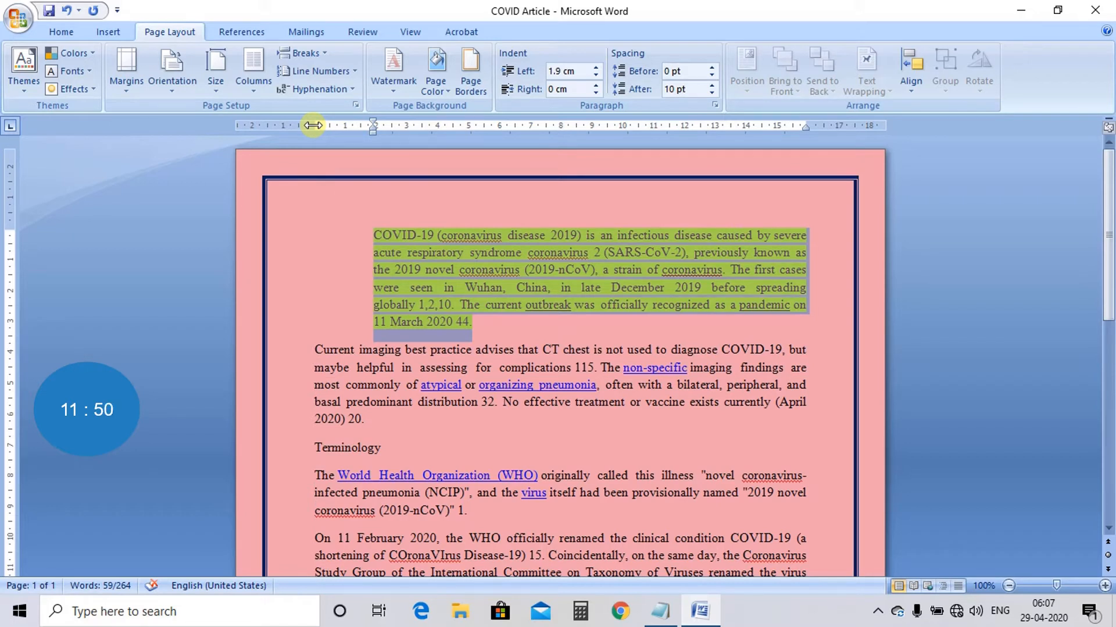
pyautogui.moveTo(312, 125); pyautogui.dragTo(313, 125)
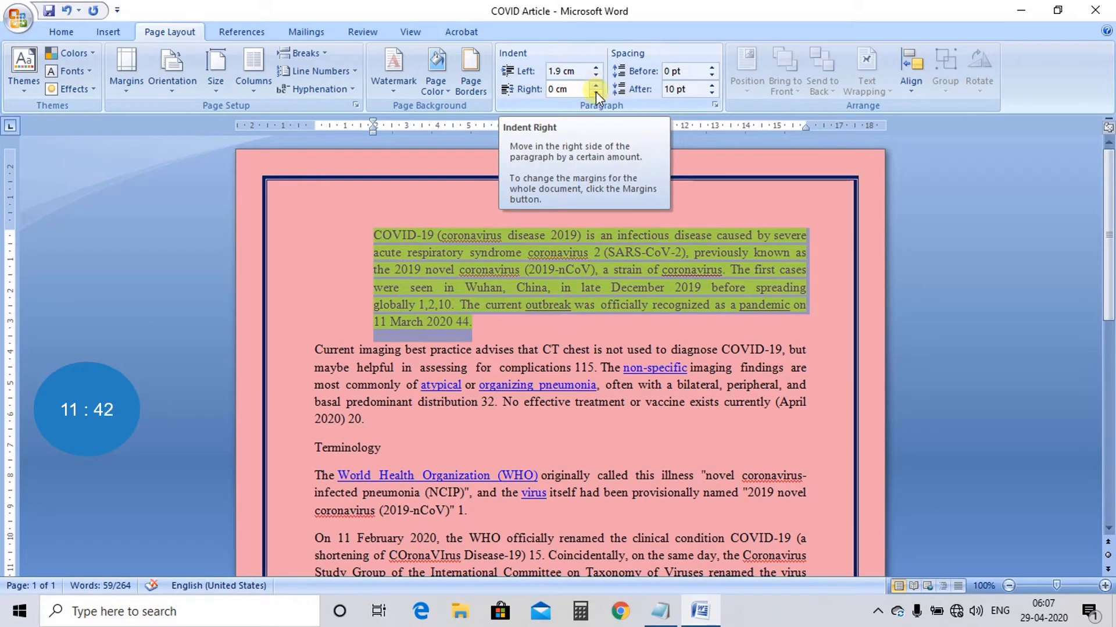
# Set the highlighted paragraph's right indent to -1.5 cm so it extends past the right margin.
pyautogui.click(596, 91)
pyautogui.click(595, 92)
pyautogui.click(596, 92)
pyautogui.click(596, 92)
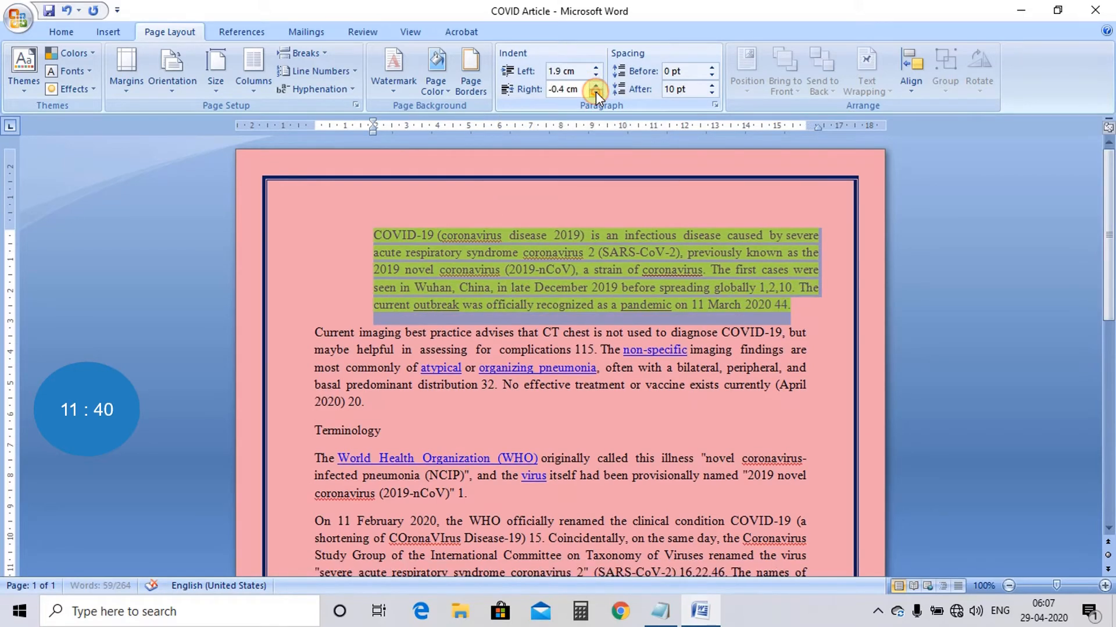
pyautogui.click(596, 91)
pyautogui.click(595, 92)
pyautogui.click(595, 92)
pyautogui.click(595, 92)
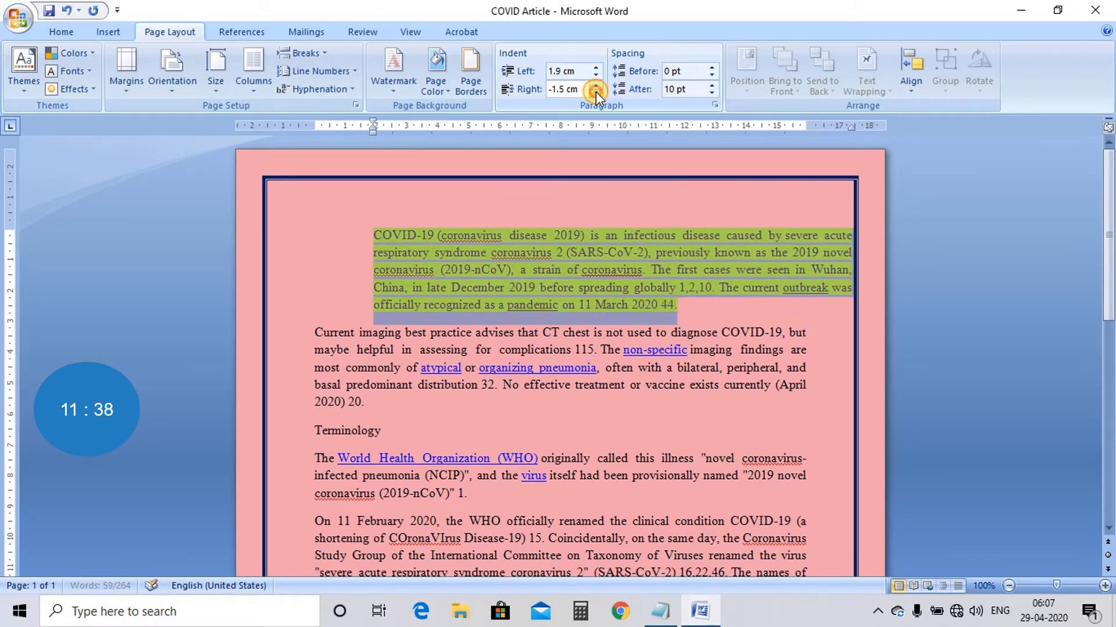
# Increase the highlighted paragraph's right indent to 4.1 cm.
pyautogui.click(596, 85)
pyautogui.click(596, 85)
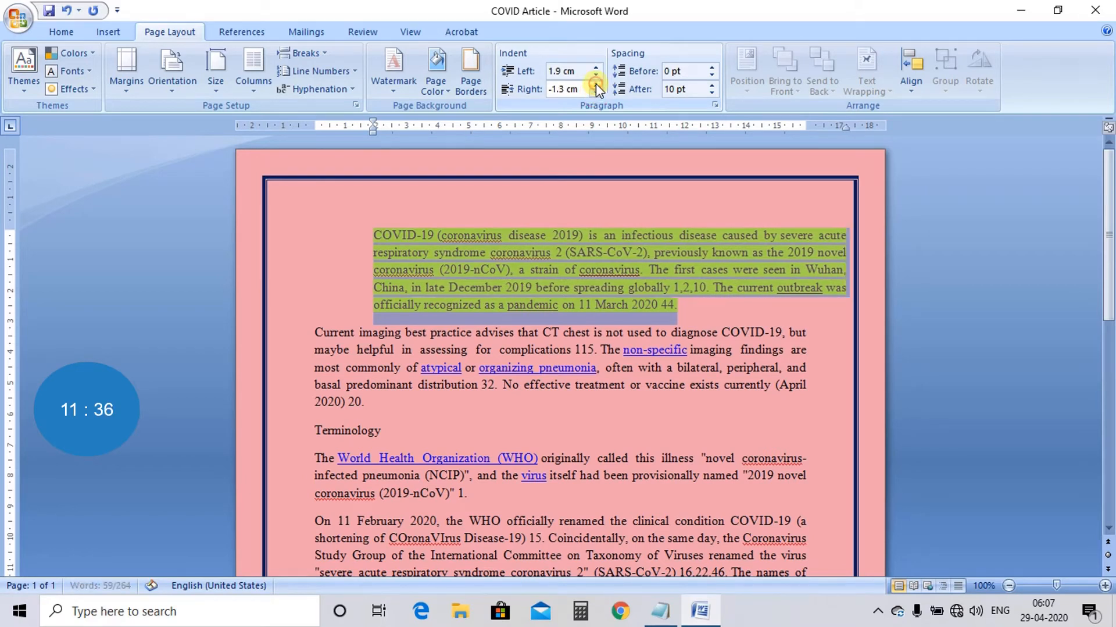
pyautogui.click(596, 85)
pyautogui.click(596, 85)
pyautogui.click(596, 85)
pyautogui.click(596, 85)
pyautogui.click(596, 85)
pyautogui.click(596, 85)
pyautogui.click(596, 85)
pyautogui.click(596, 85)
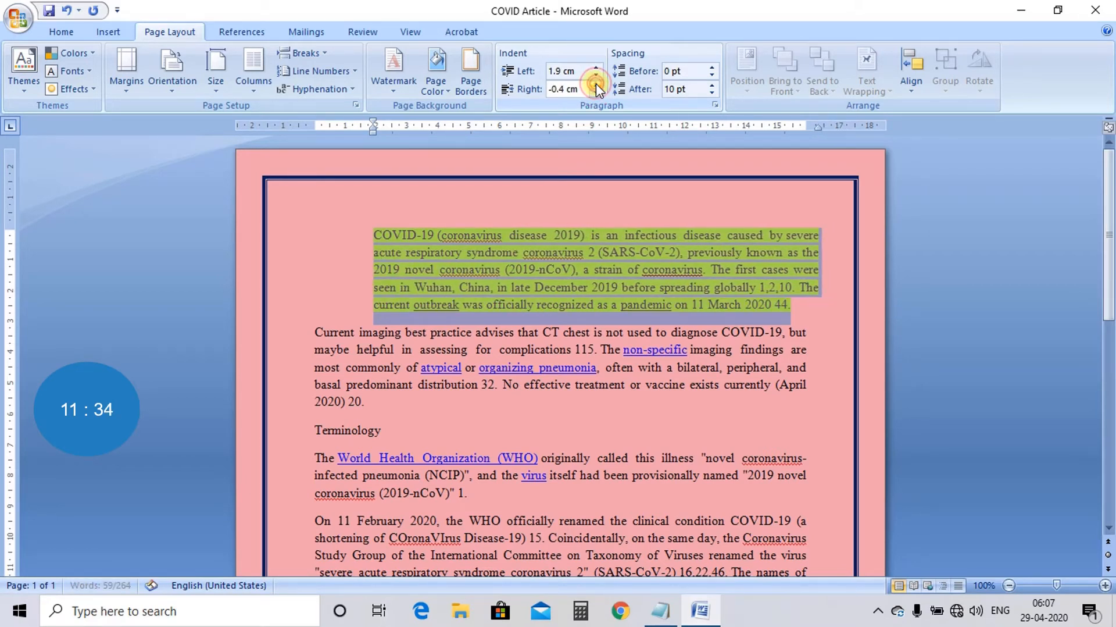
pyautogui.click(596, 85)
pyautogui.click(596, 85)
pyautogui.click(596, 85)
pyautogui.click(595, 85)
pyautogui.click(596, 85)
pyautogui.click(596, 85)
pyautogui.click(596, 84)
pyautogui.click(596, 85)
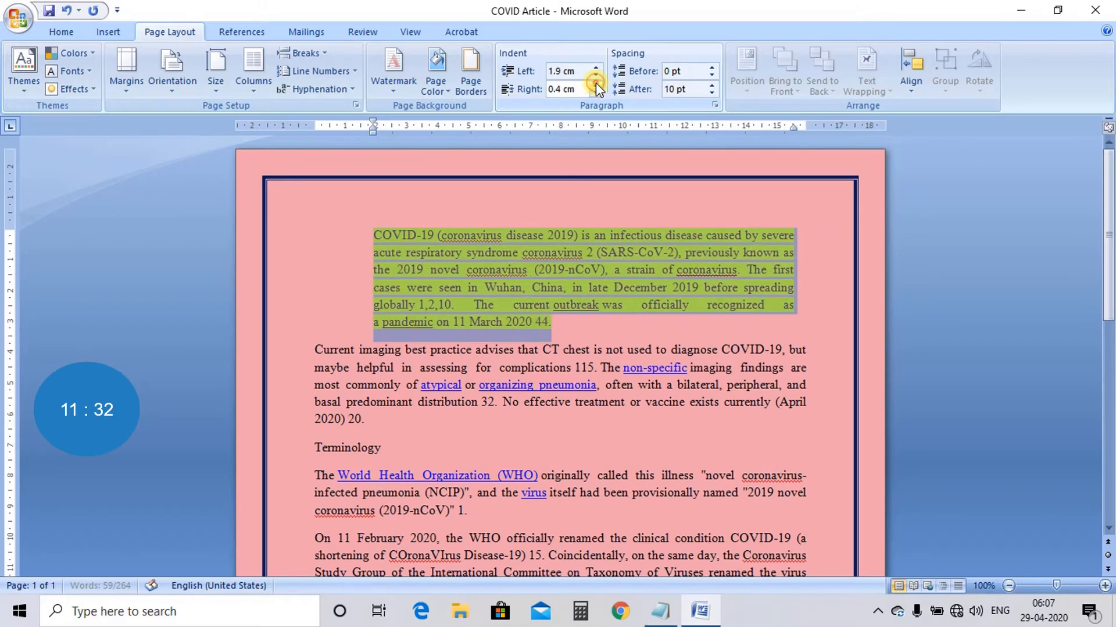
pyautogui.click(596, 84)
pyautogui.click(596, 85)
pyautogui.click(595, 85)
pyautogui.click(596, 85)
pyautogui.click(596, 85)
pyautogui.click(596, 85)
pyautogui.click(596, 85)
pyautogui.click(596, 84)
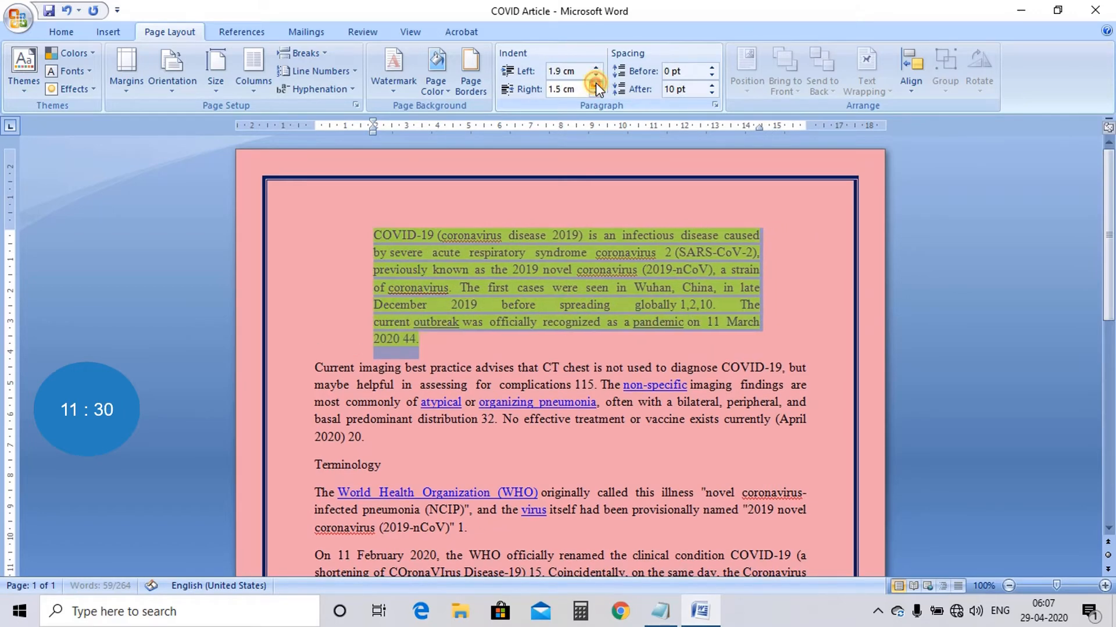
pyautogui.click(596, 85)
pyautogui.click(596, 85)
pyautogui.click(595, 85)
pyautogui.click(596, 85)
pyautogui.click(596, 85)
pyautogui.click(596, 85)
pyautogui.click(596, 85)
pyautogui.click(596, 84)
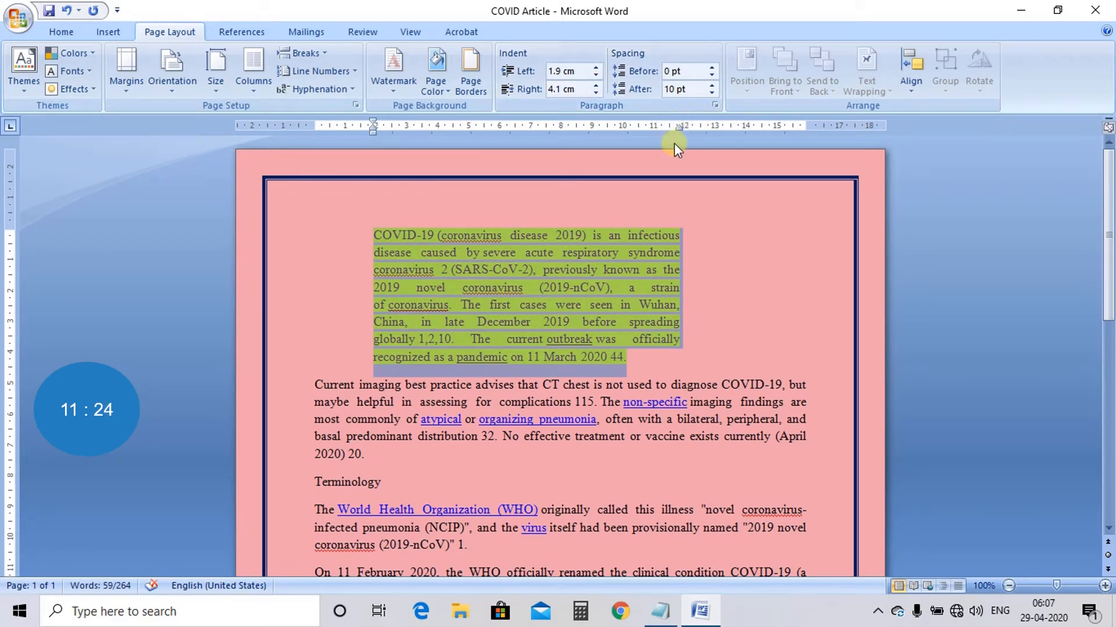
pyautogui.moveTo(806, 124); pyautogui.dragTo(806, 124)
# Reset the highlighted paragraph's left and right indents to 0 cm.
pyautogui.click(595, 75)
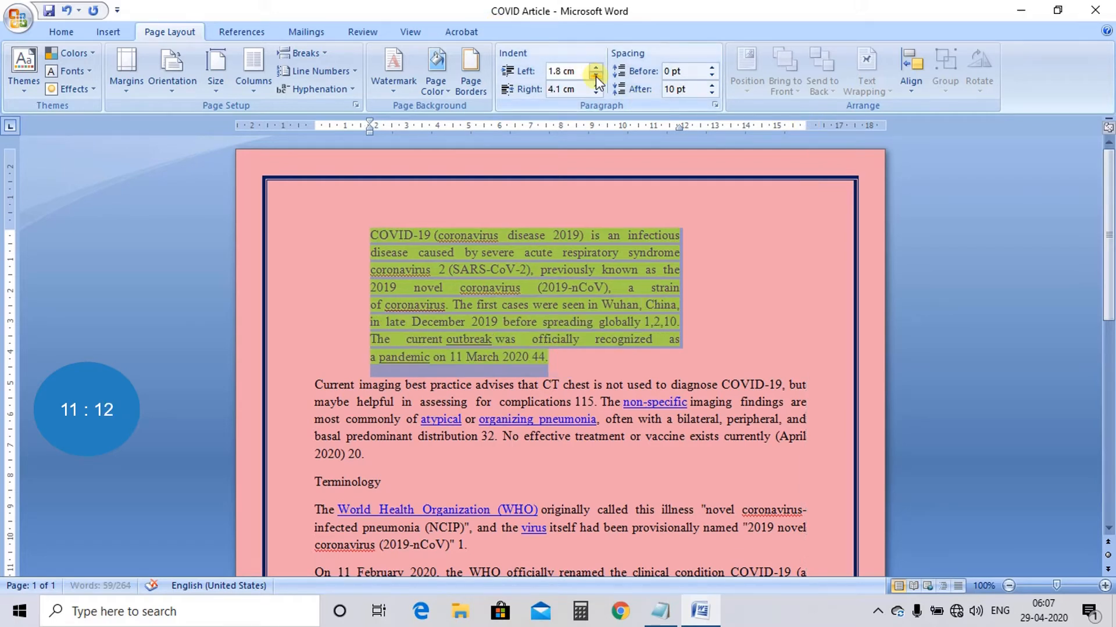
pyautogui.moveTo(596, 77); pyautogui.dragTo(596, 77)
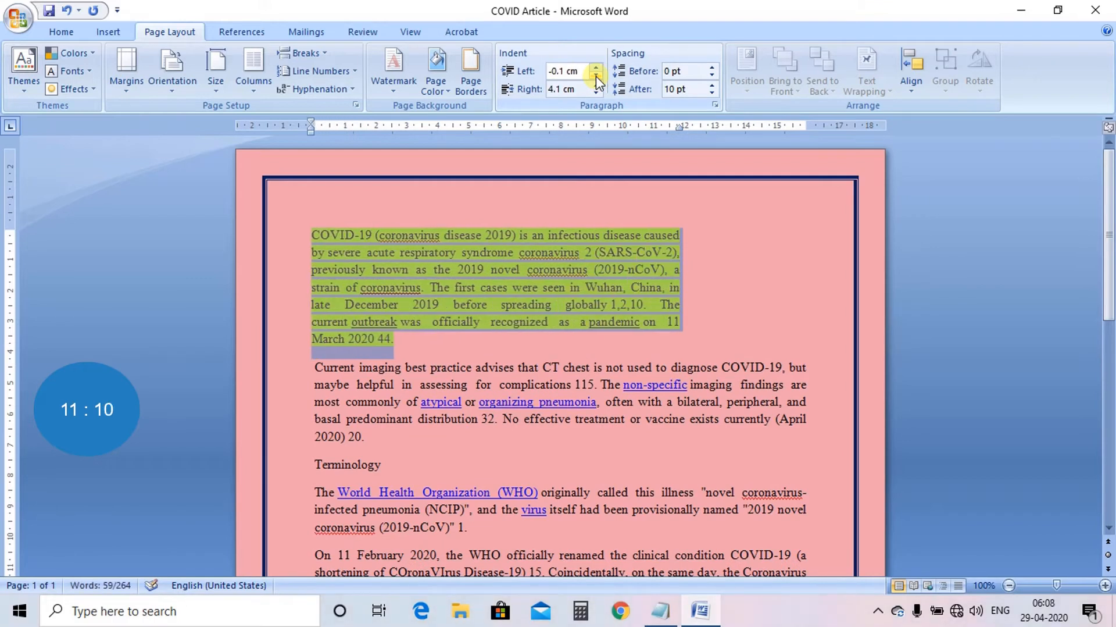
pyautogui.click(596, 67)
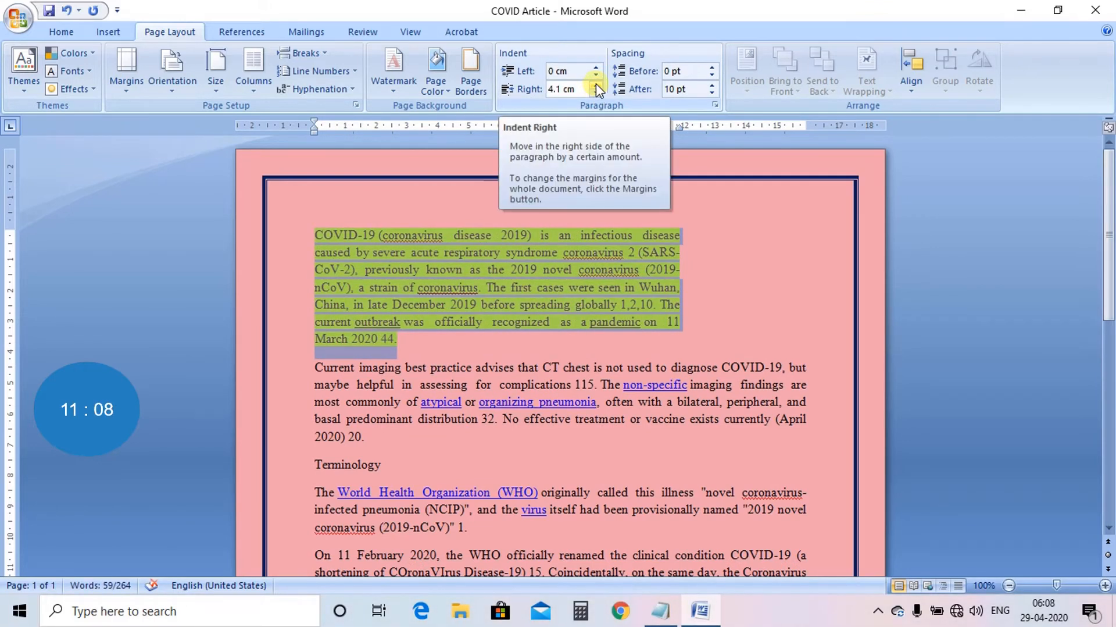
pyautogui.click(595, 92)
pyautogui.click(596, 92)
pyautogui.click(596, 92)
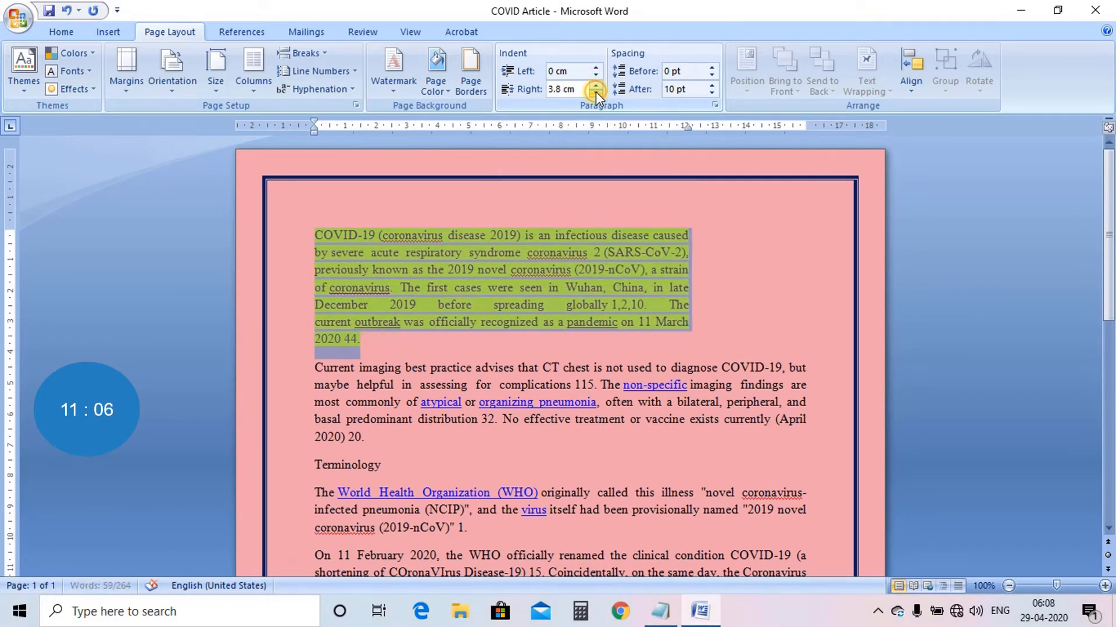
pyautogui.moveTo(595, 92); pyautogui.dragTo(595, 91)
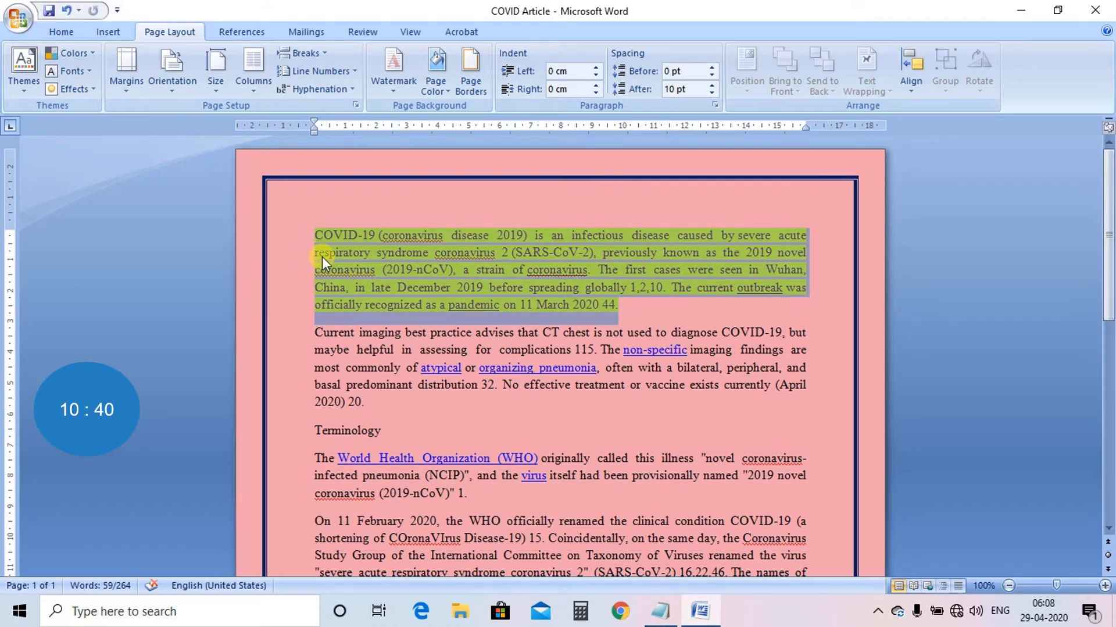
# Draw a horizontal line about 2.5 cm long from the page's left edge to the start of the highlighted paragraph.
pyautogui.click(236, 249)
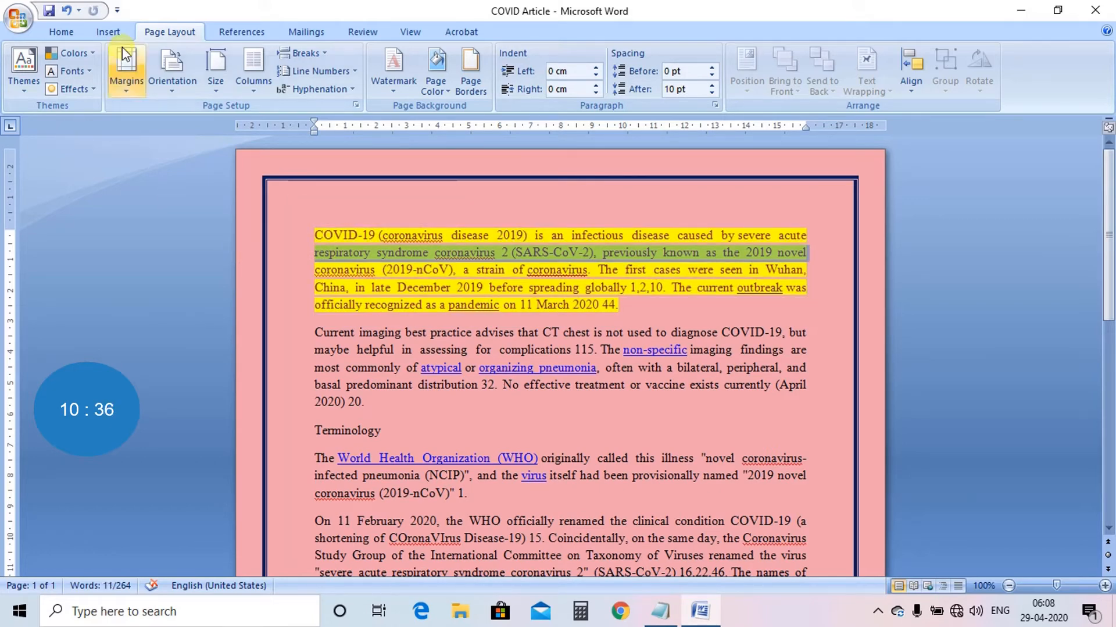
pyautogui.click(117, 32)
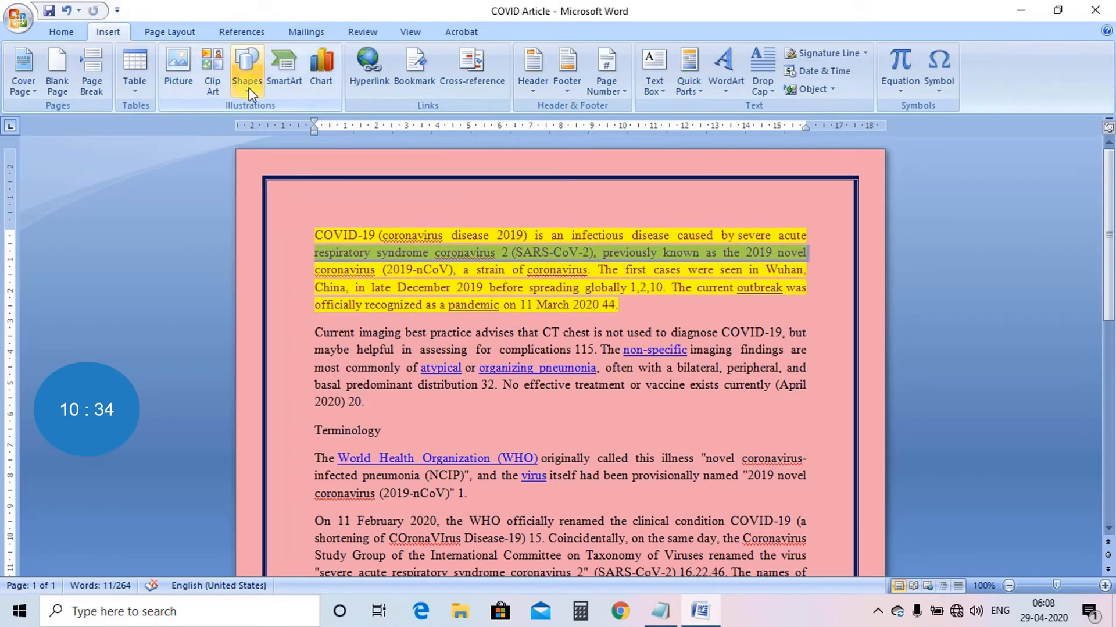
pyautogui.click(247, 71)
pyautogui.click(258, 126)
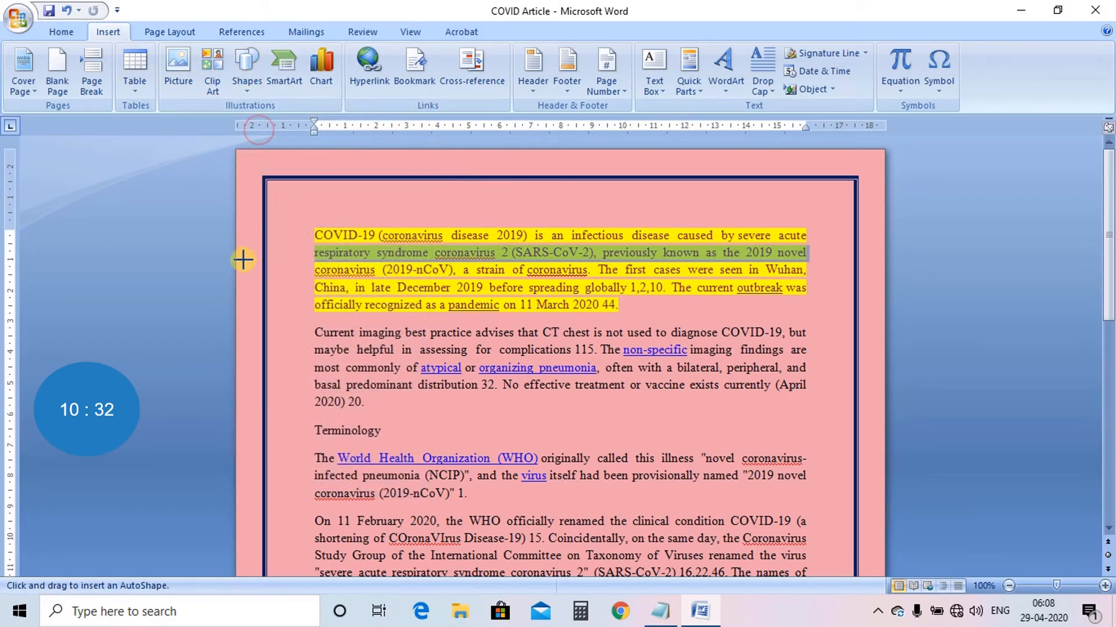
pyautogui.moveTo(235, 259); pyautogui.dragTo(312, 260)
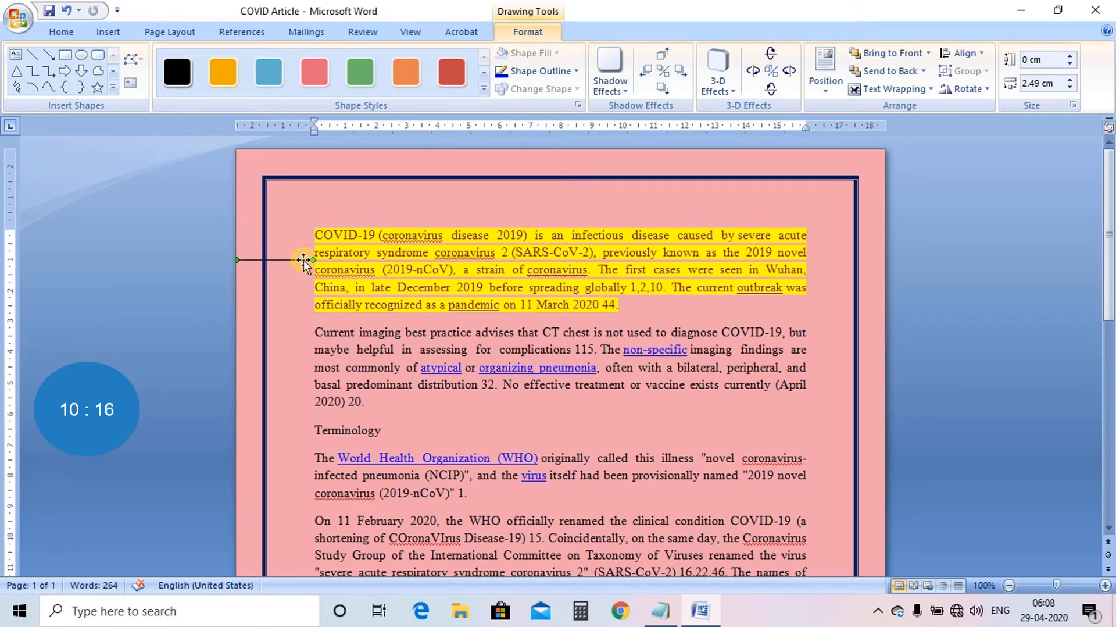
# Select the whole yellow-highlighted first paragraph and set its left indent to 3.3 cm.
pyautogui.click(173, 32)
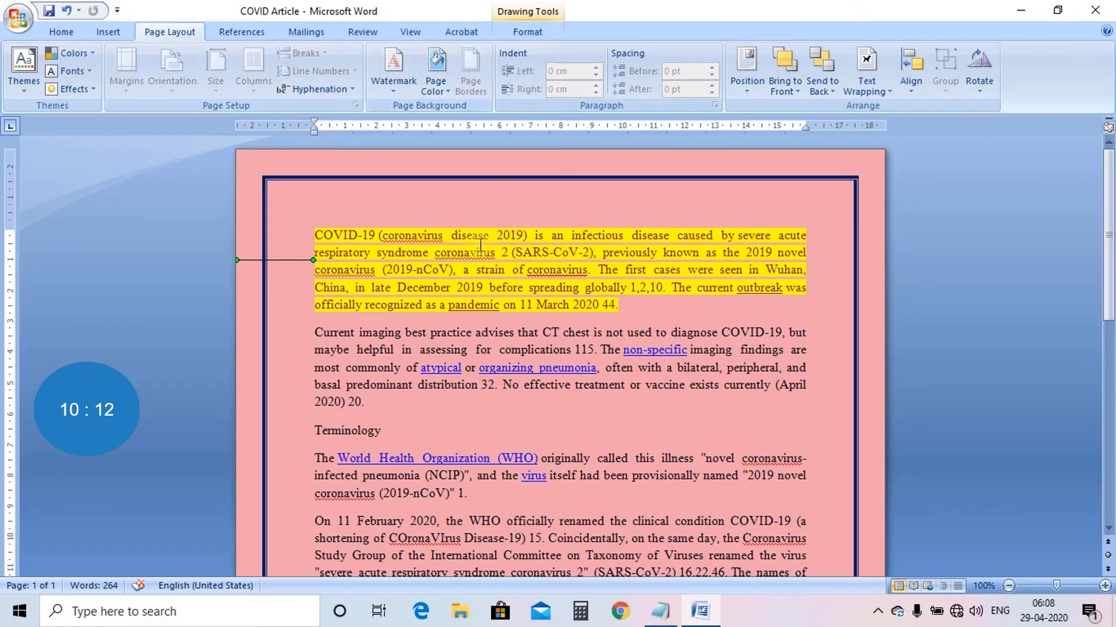
pyautogui.click(480, 244)
pyautogui.click(315, 234)
pyautogui.moveTo(314, 235); pyautogui.dragTo(620, 305)
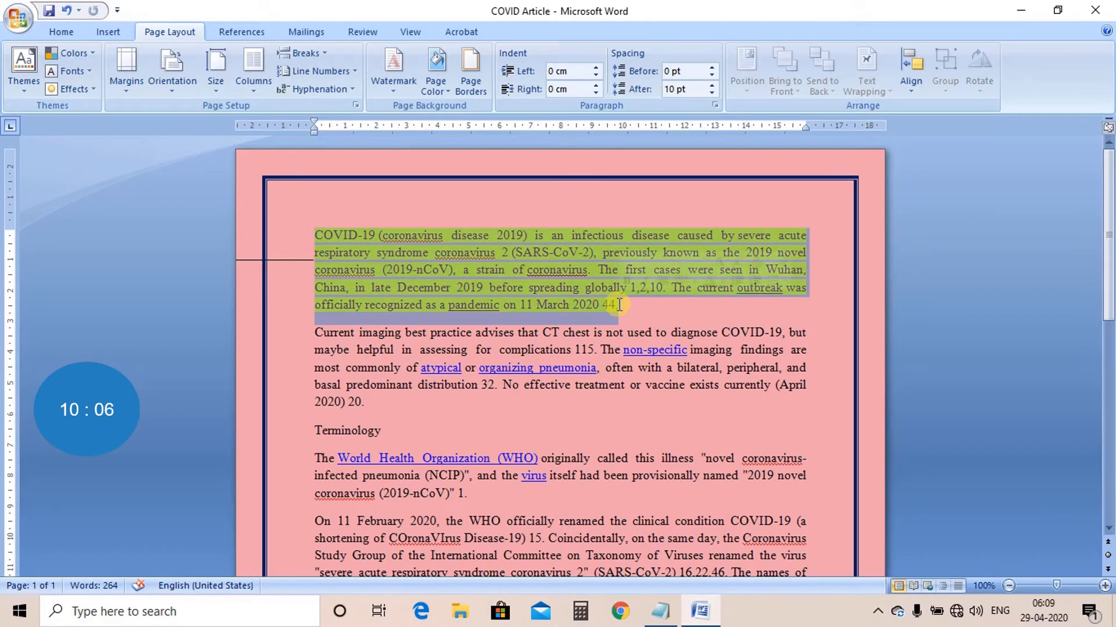
pyautogui.click(597, 68)
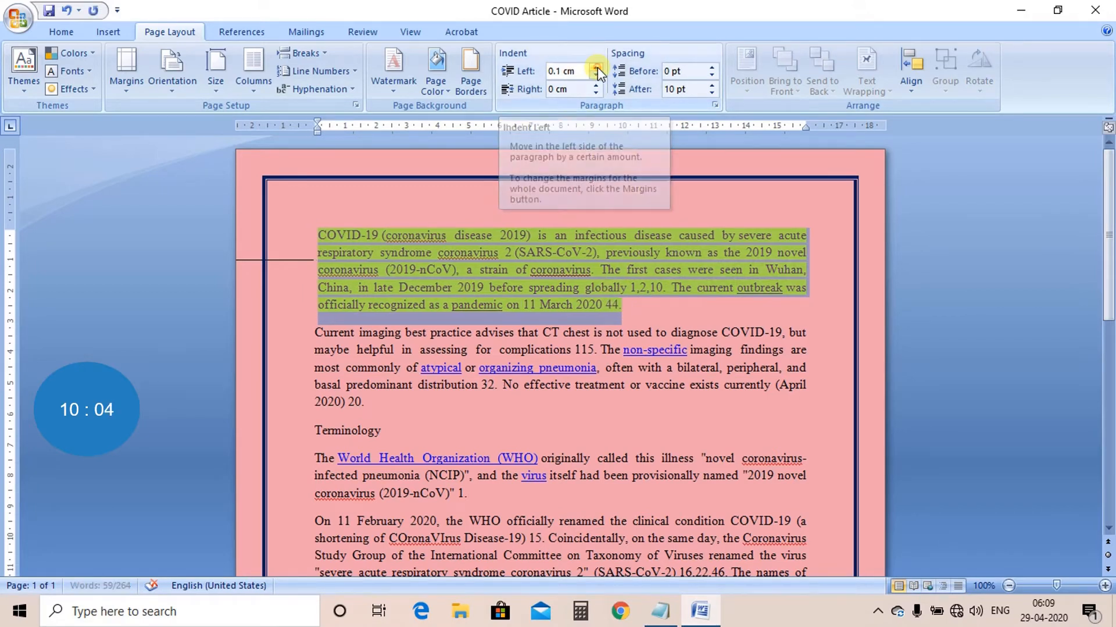
pyautogui.click(597, 69)
pyautogui.click(597, 69)
pyautogui.click(597, 69)
pyautogui.click(597, 69)
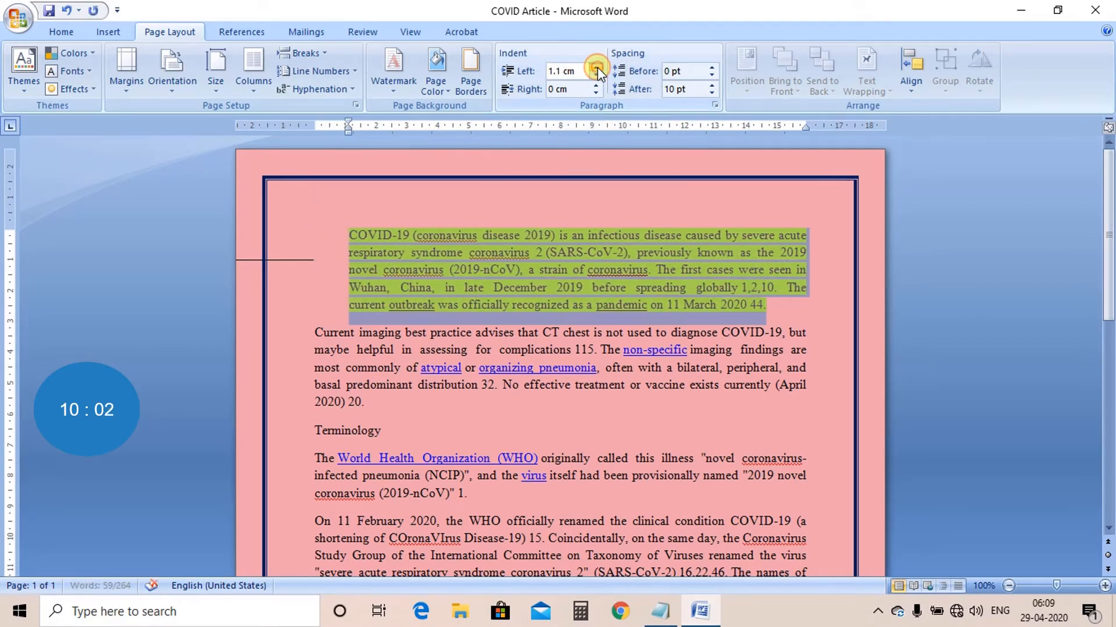
pyautogui.click(597, 69)
pyautogui.click(597, 68)
pyautogui.click(597, 69)
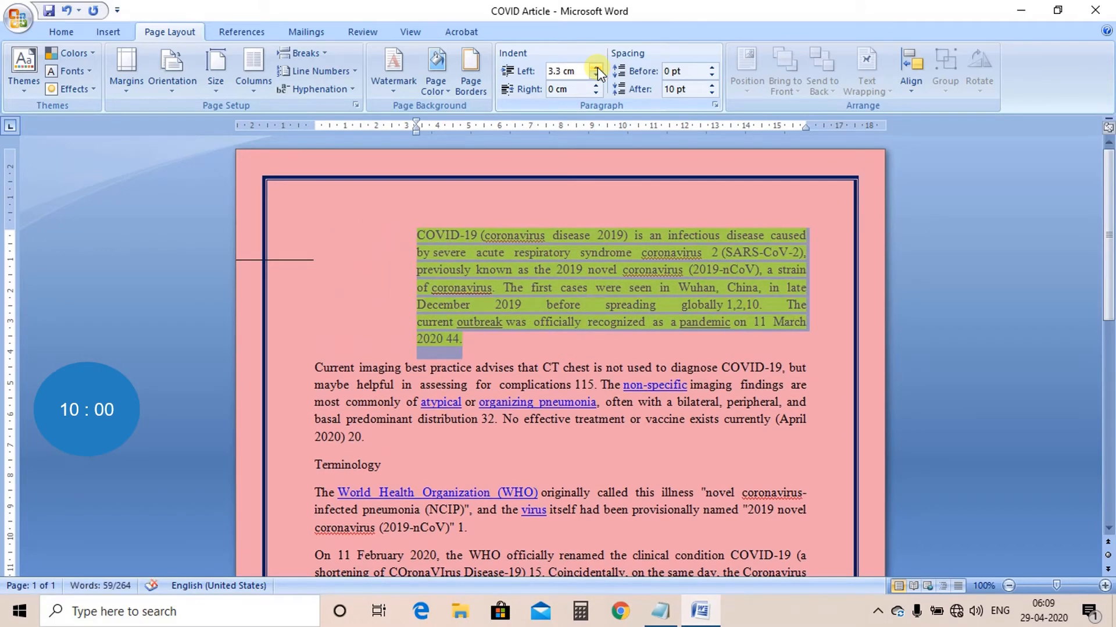
# Draw a horizontal line about 3.3 cm long from the left margin to the indented paragraph's left edge.
pyautogui.click(103, 35)
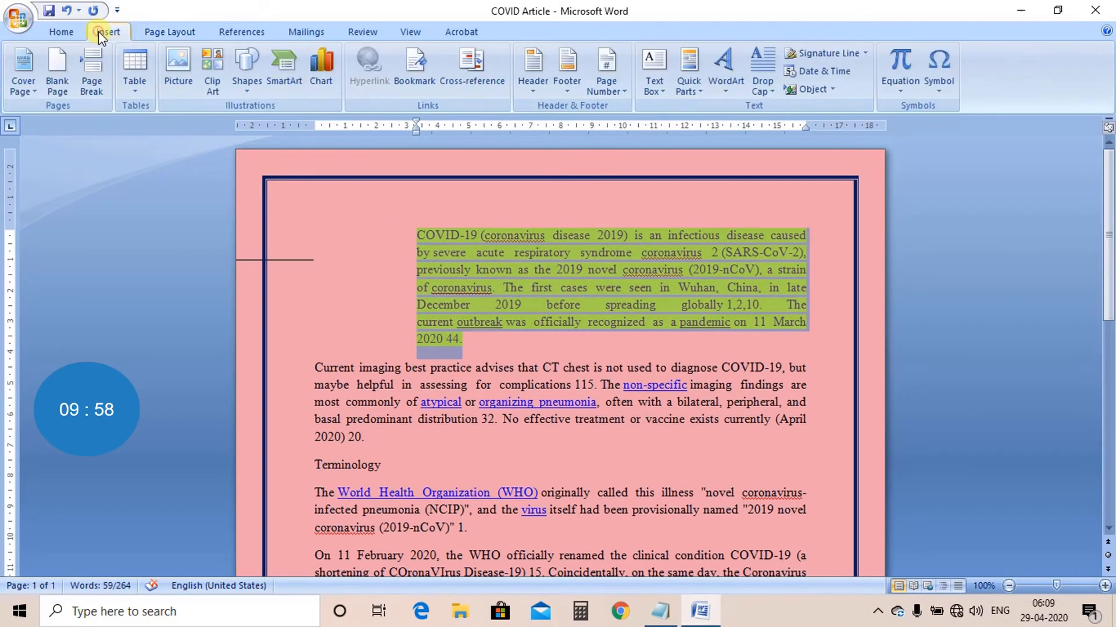
pyautogui.click(244, 81)
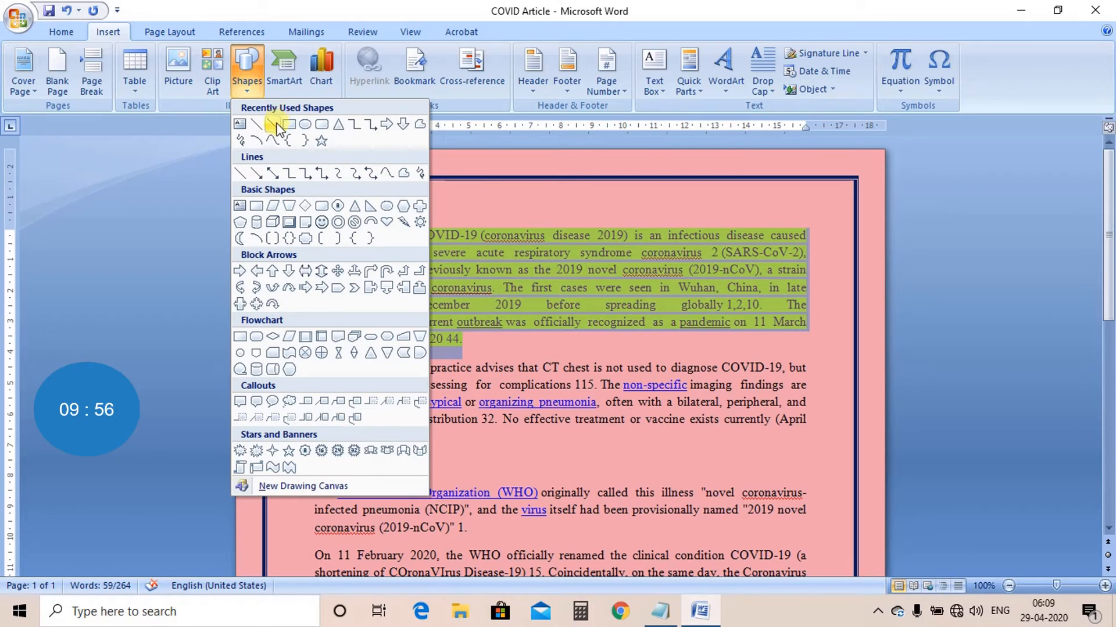
pyautogui.click(256, 124)
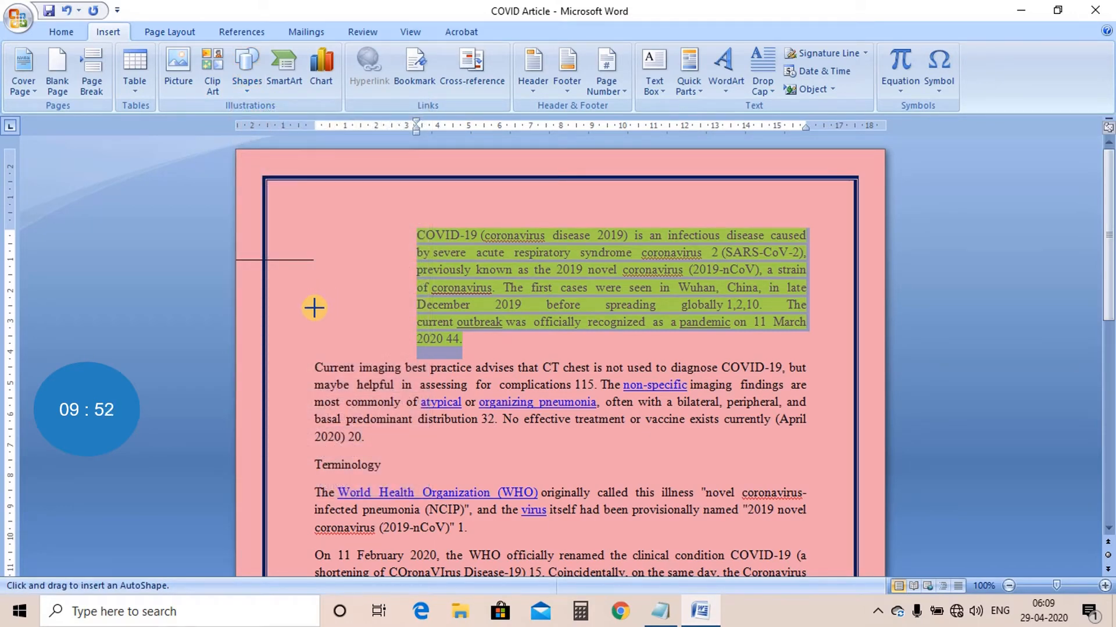
pyautogui.moveTo(313, 307); pyautogui.dragTo(415, 307)
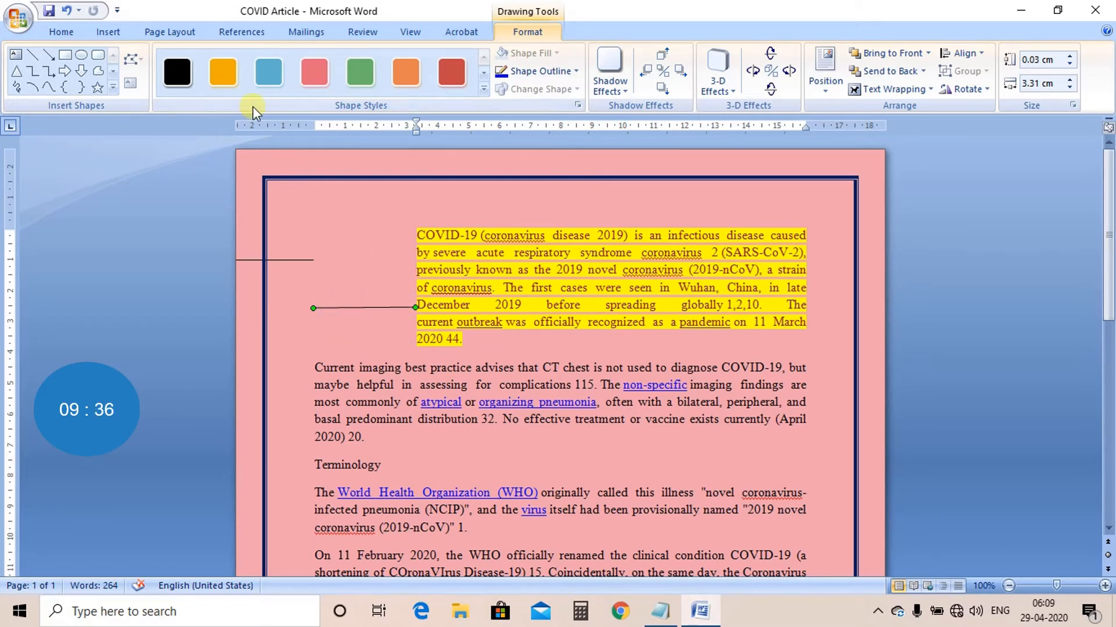
# Undo both drawn lines and the left indent changes on the highlighted paragraph.
pyautogui.click(174, 32)
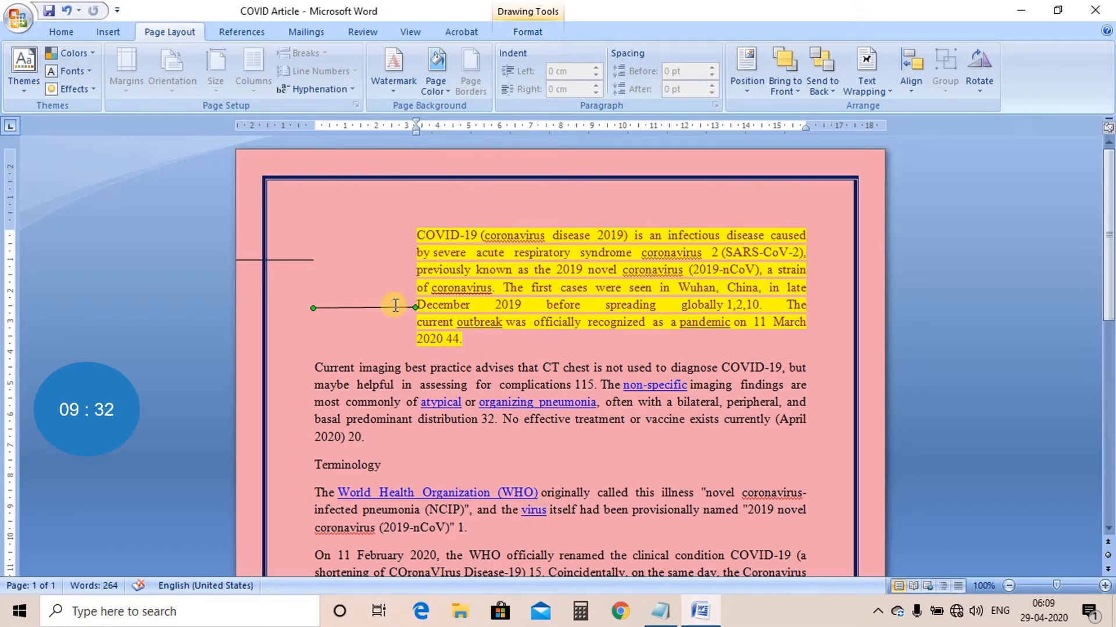
pyautogui.hotkey('ctrl', 'z')
pyautogui.hotkey('ctrl', 'z')
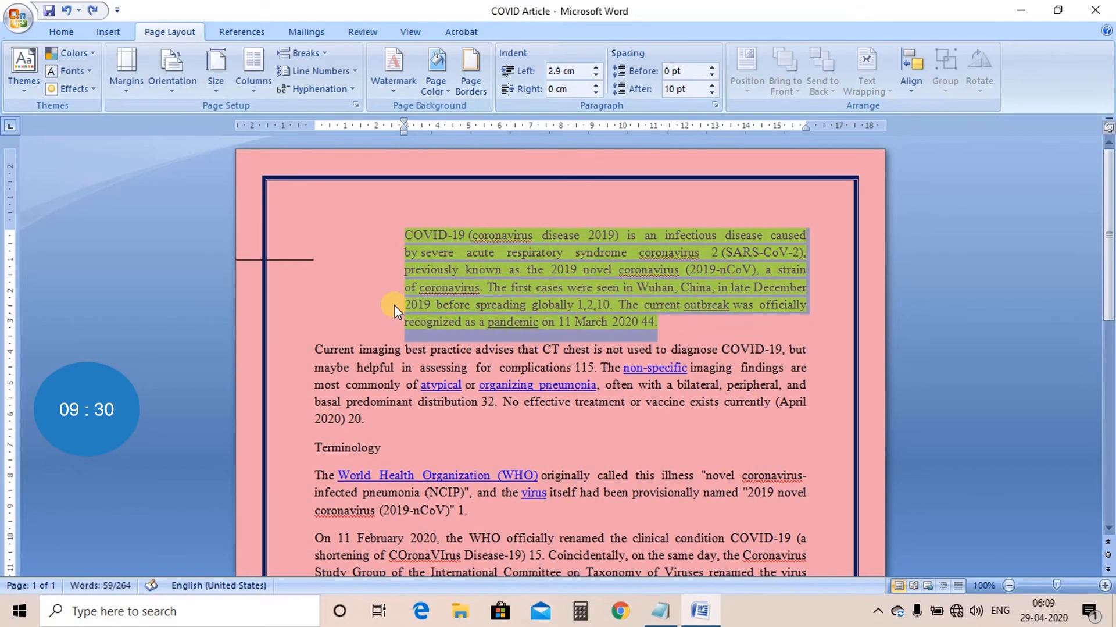
pyautogui.hotkey('ctrl', 'z')
pyautogui.hotkey('ctrl', 'z')
pyautogui.hotkey('ctrl', 'z')
pyautogui.hotkey('ctrl', 'z')
pyautogui.hotkey('ctrl', 'z')
pyautogui.hotkey('ctrl', 'z')
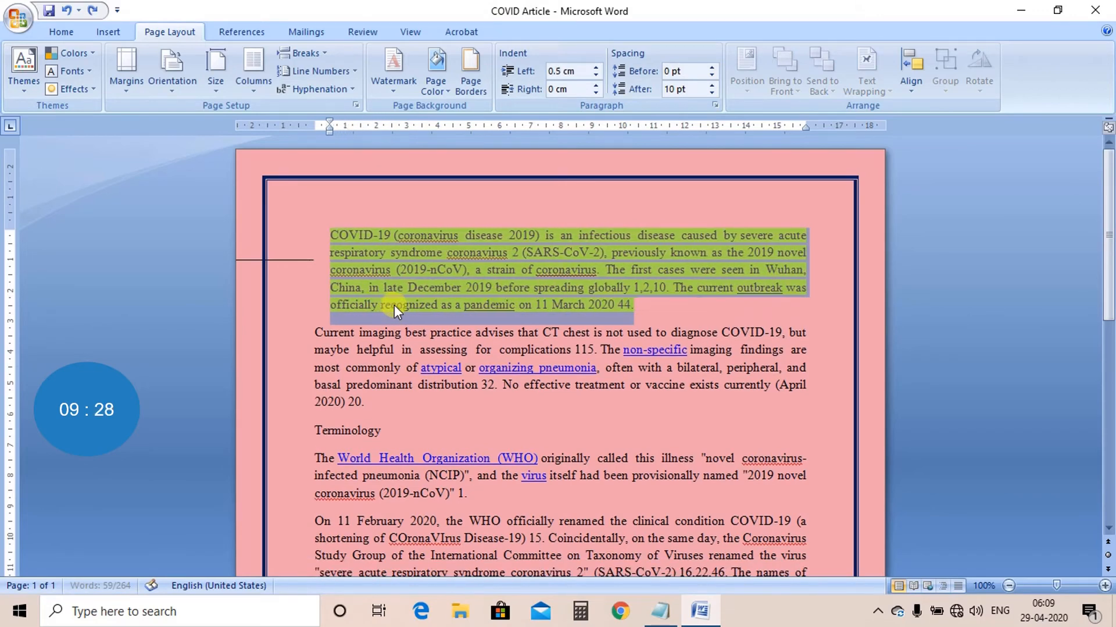
pyautogui.hotkey('ctrl', 'z')
pyautogui.hotkey('ctrl', 'z')
pyautogui.hotkey('ctrl', 'z')
pyautogui.hotkey('ctrl', 'z')
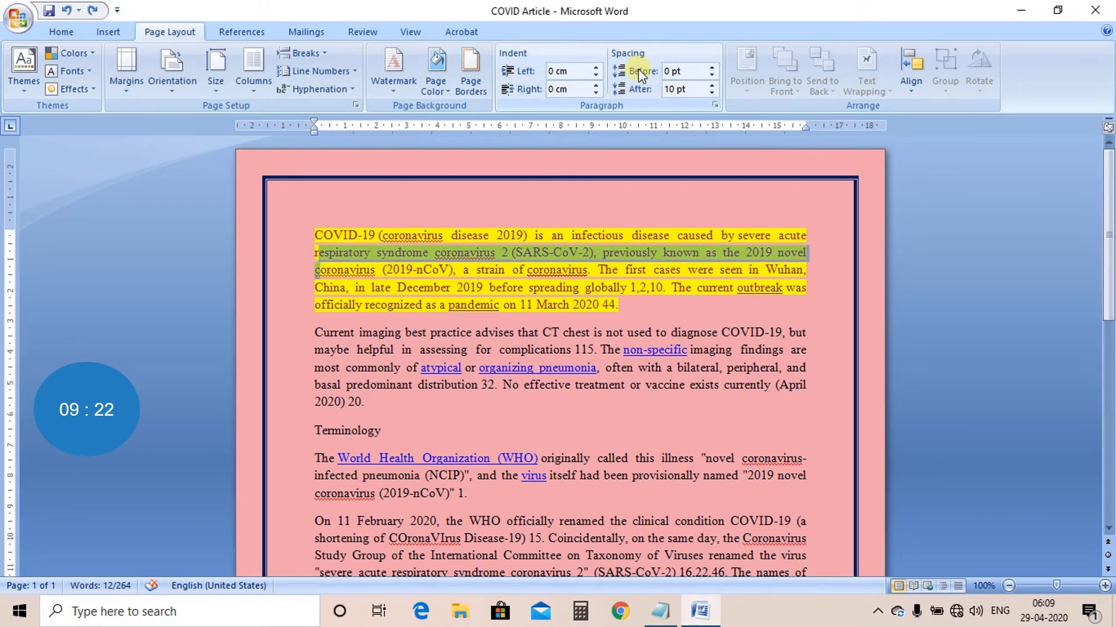
# Select the first two paragraphs of the article and set their spacing before to 24 pt.
pyautogui.click(440, 291)
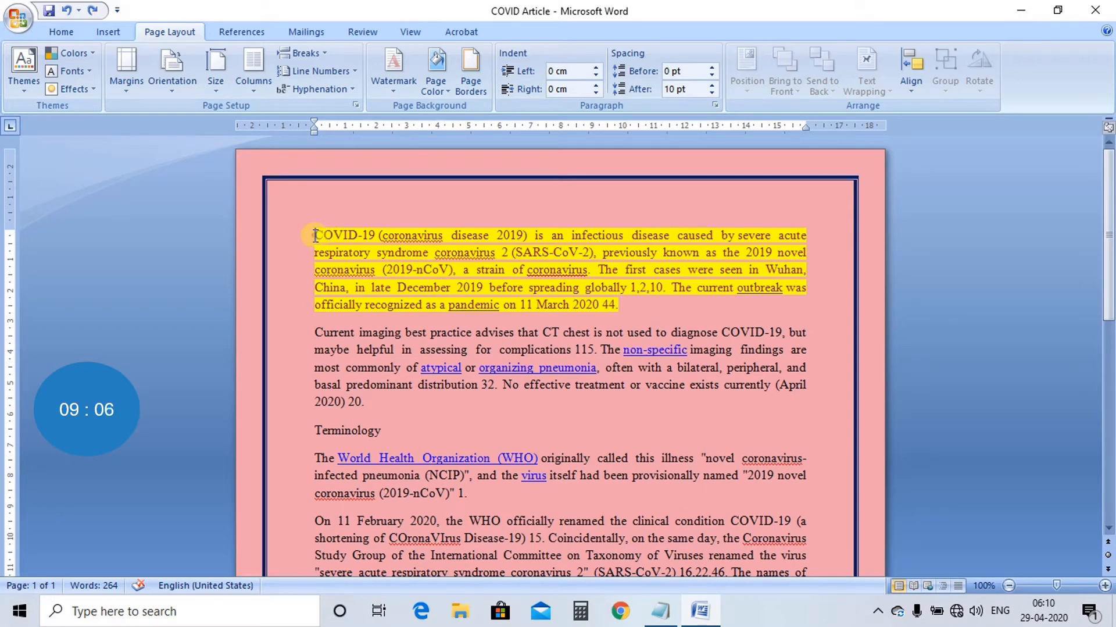
pyautogui.moveTo(314, 235); pyautogui.dragTo(368, 402)
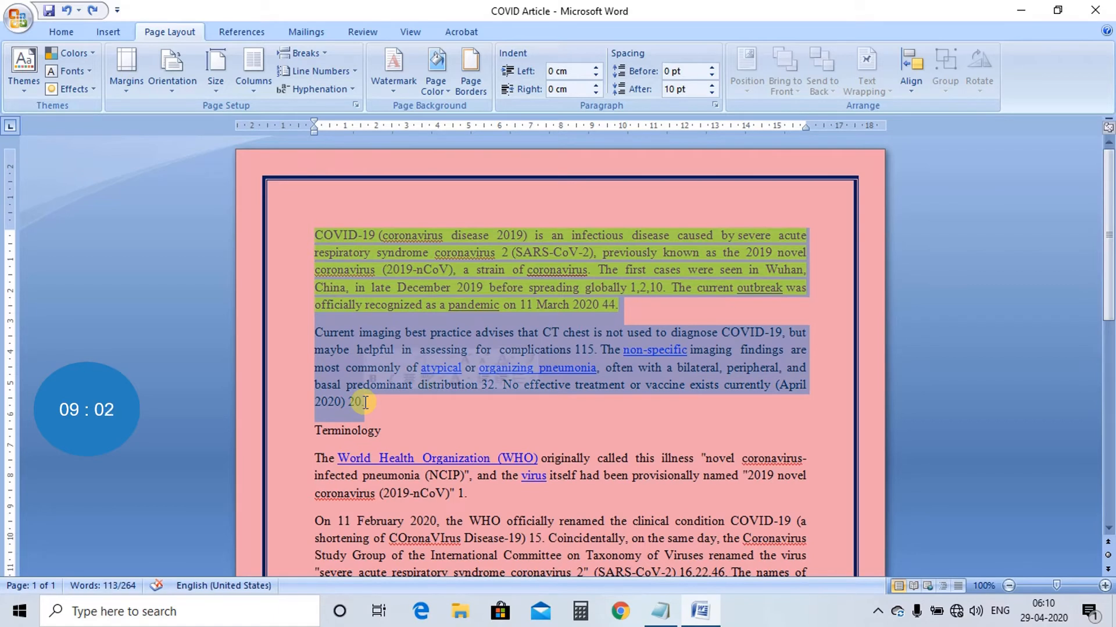
pyautogui.click(712, 68)
pyautogui.click(712, 68)
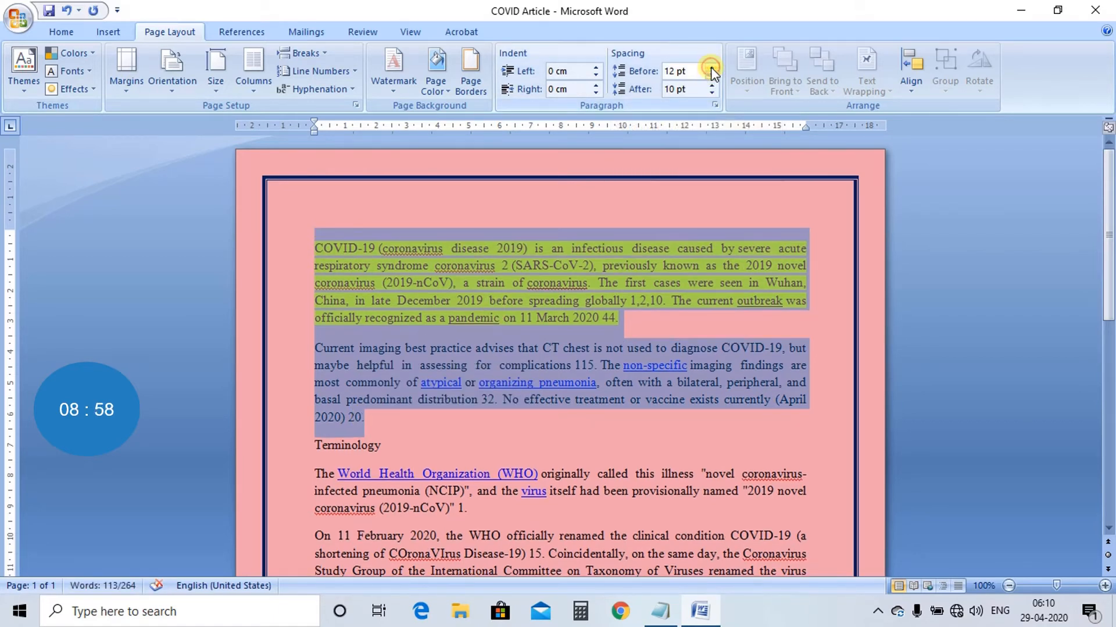
pyautogui.click(712, 68)
pyautogui.click(712, 68)
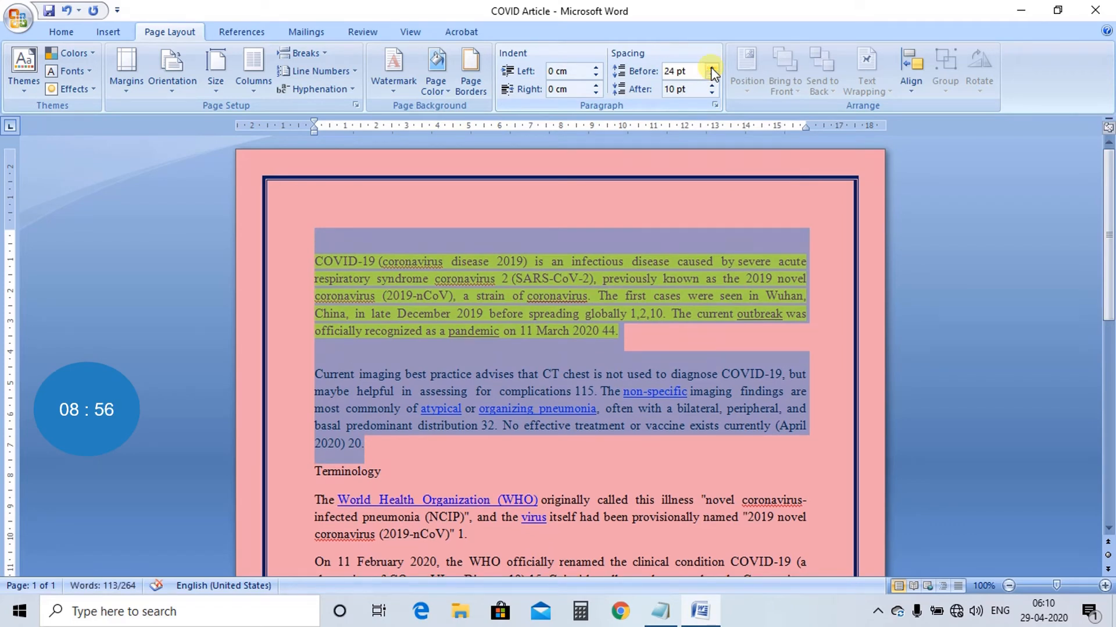
# Set the spacing after the two selected paragraphs to 48 pt.
pyautogui.click(712, 85)
pyautogui.click(712, 84)
pyautogui.click(712, 85)
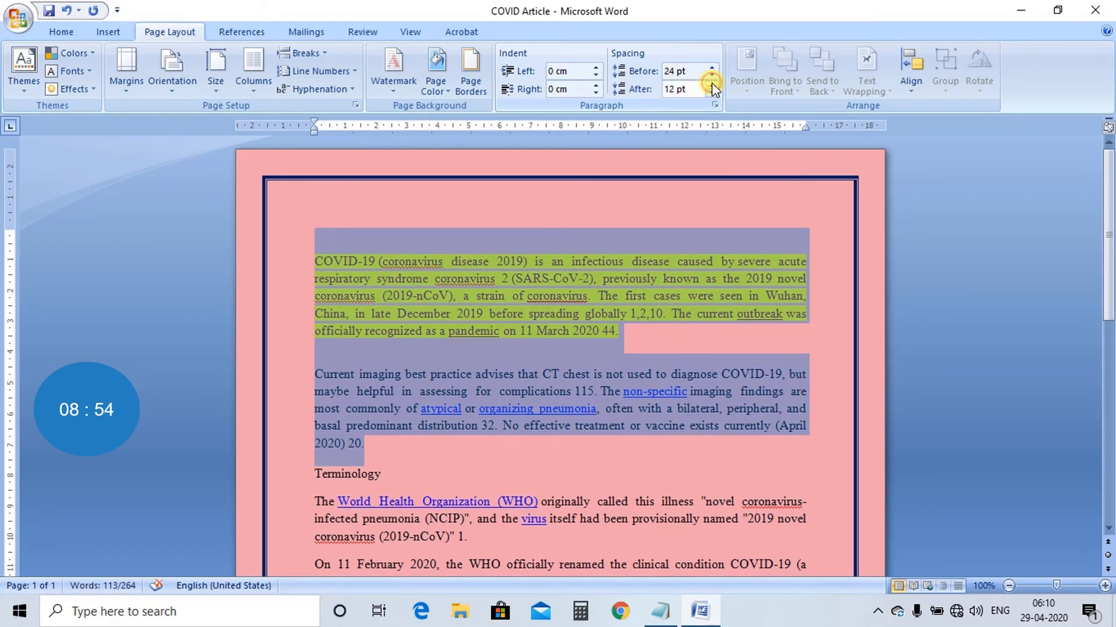
pyautogui.click(712, 85)
pyautogui.click(712, 85)
pyautogui.click(712, 85)
pyautogui.click(712, 85)
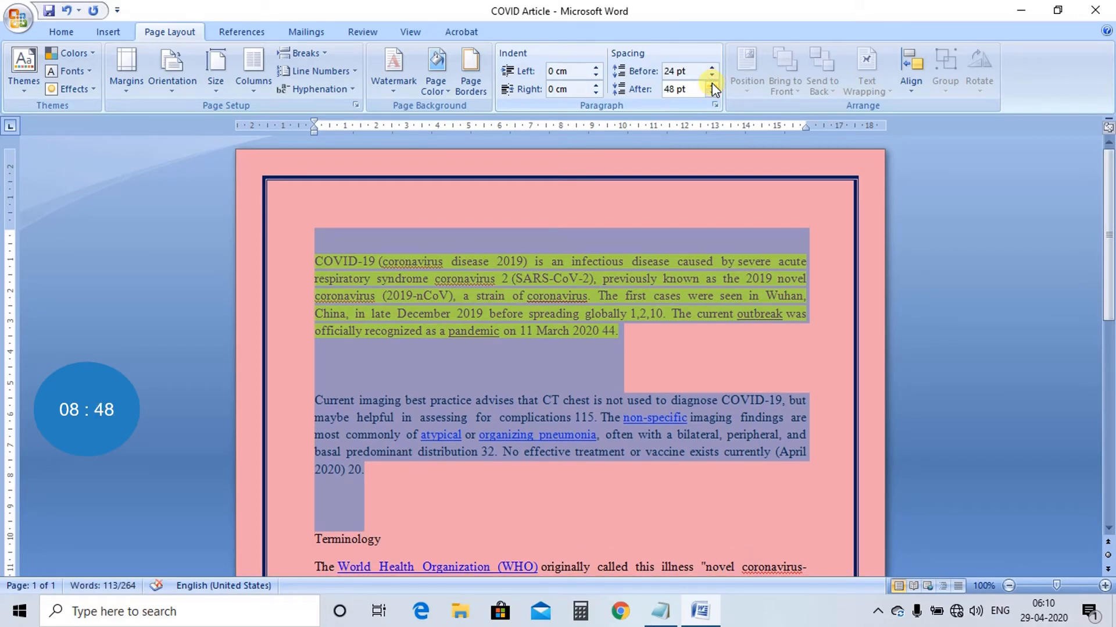
# Increase the spacing before the two selected paragraphs to 48 pt and deselect the text.
pyautogui.click(712, 67)
pyautogui.click(712, 68)
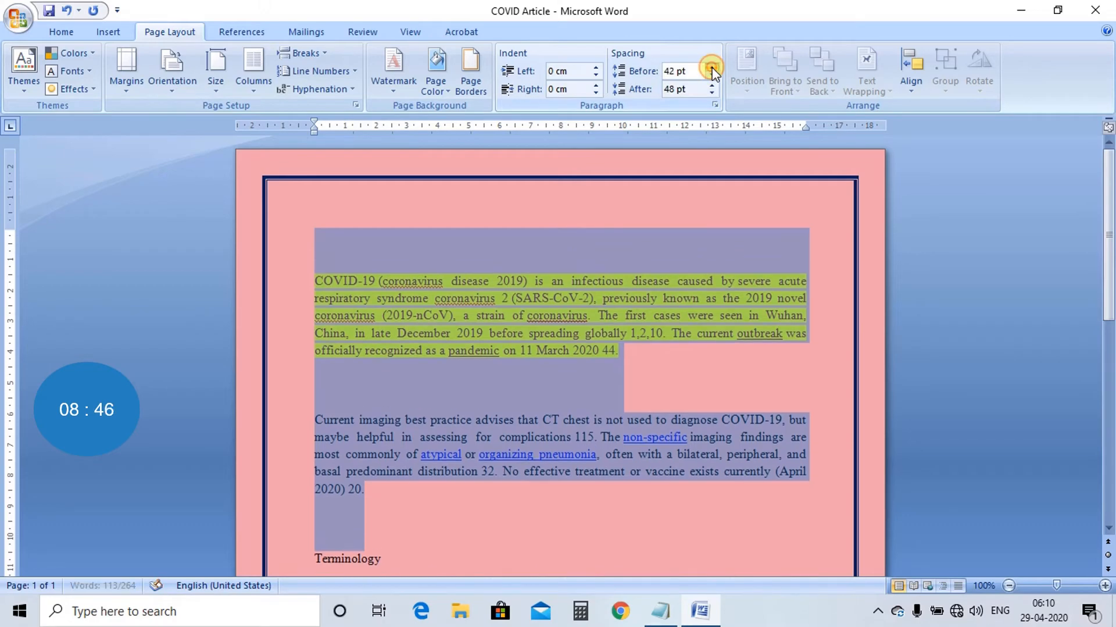
pyautogui.click(712, 67)
pyautogui.click(712, 68)
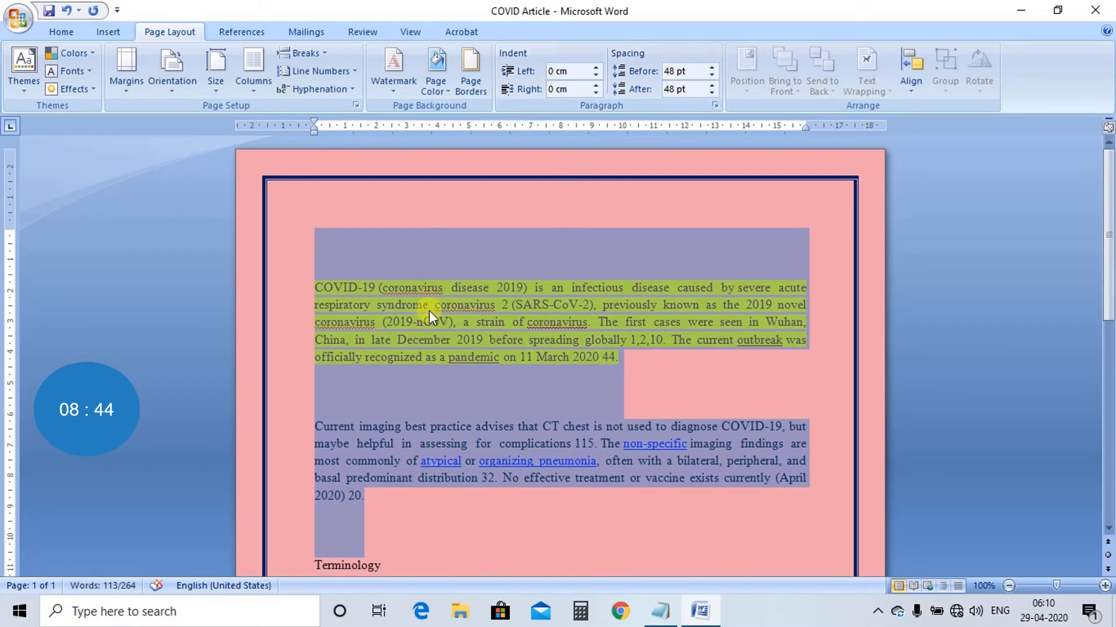
pyautogui.click(423, 386)
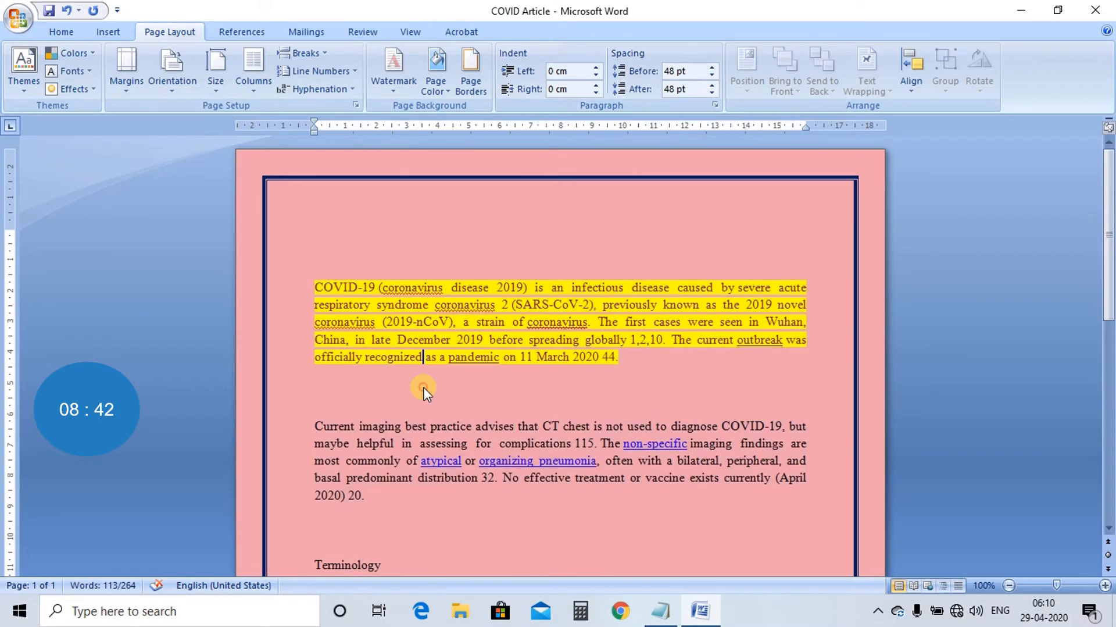